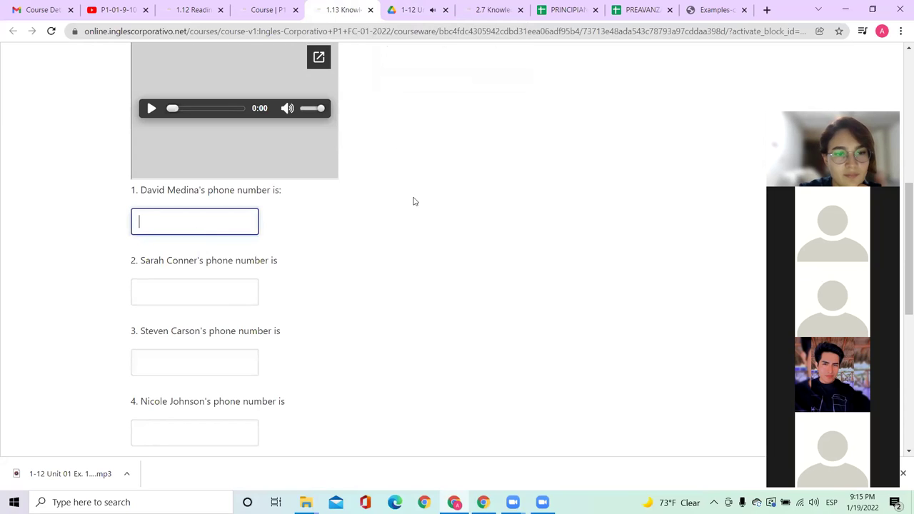
- Switch to the Google Drive listening audio and restart the Unit 01 Ex. 12 recording from 0:00
left_click(412, 10)
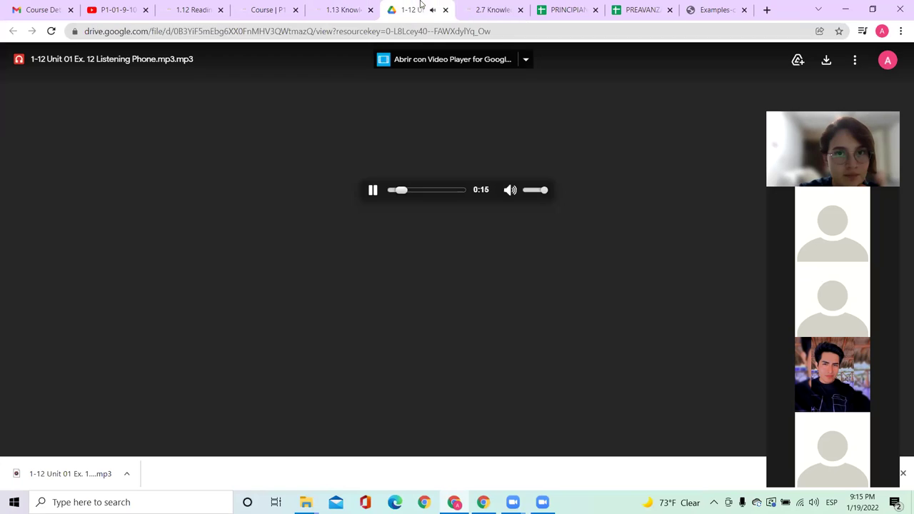
left_click(373, 191)
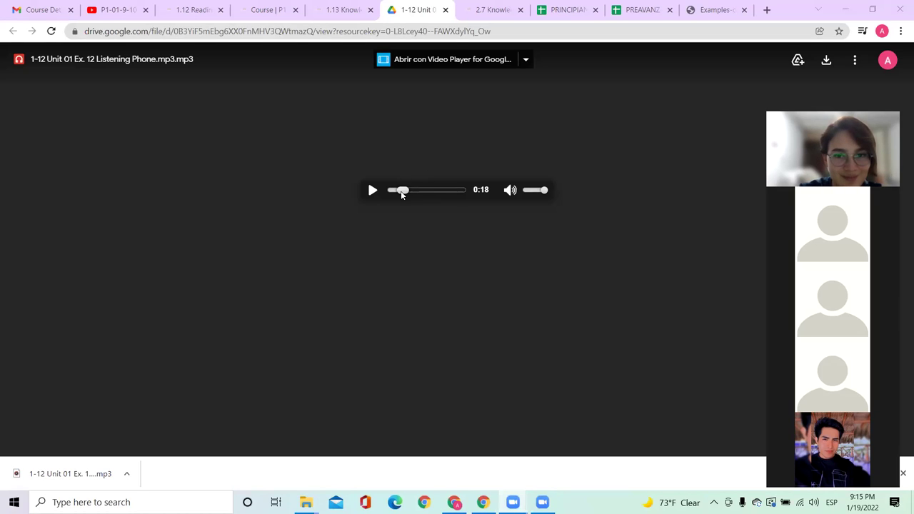
left_click_drag(402, 191, 390, 194)
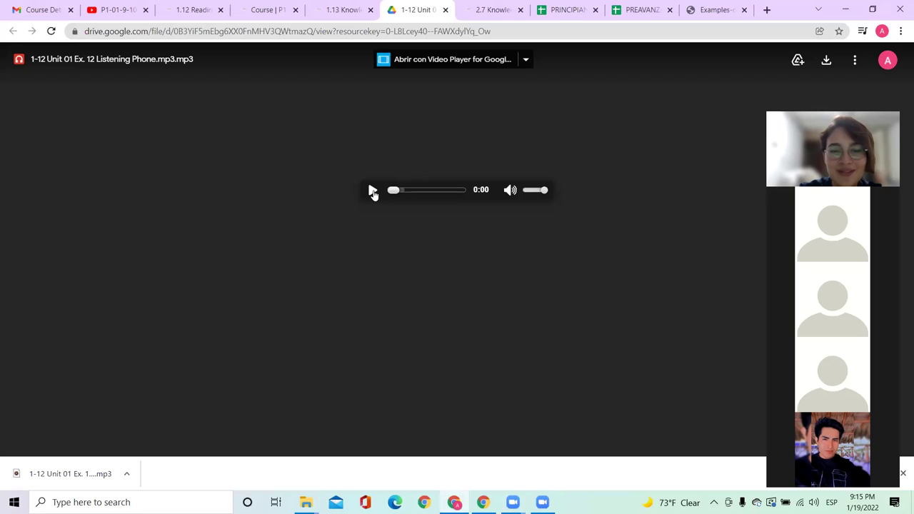
left_click(372, 192)
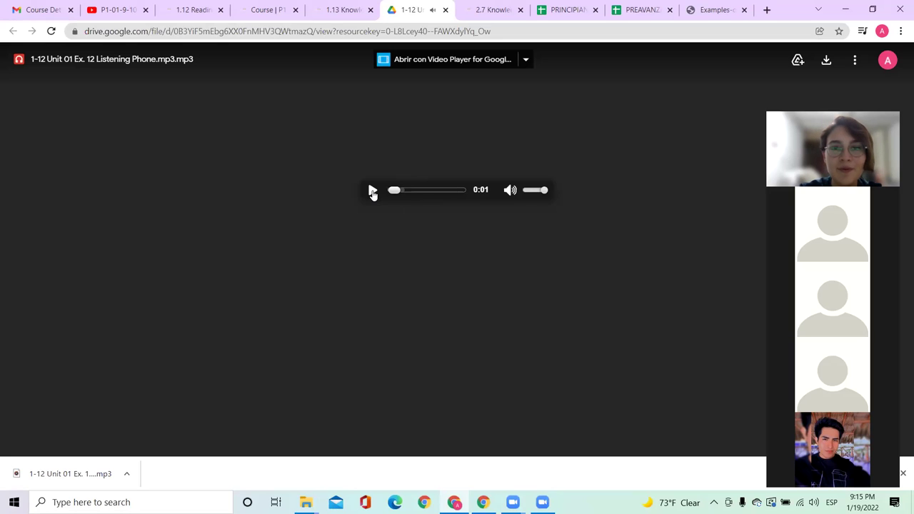
left_click(372, 191)
- Enter the dictated phone number as the answer to question 1 of the 1.13 quiz, and pause the Drive recording
left_click(343, 10)
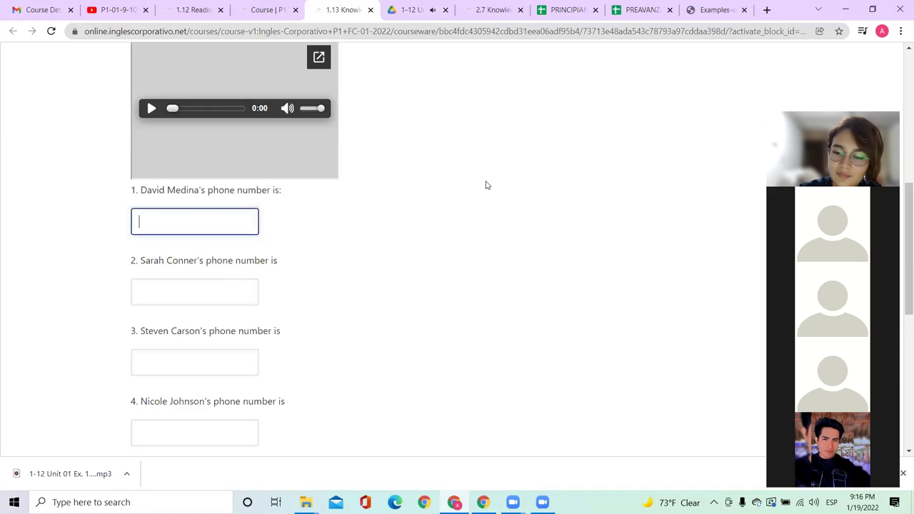
type("21")
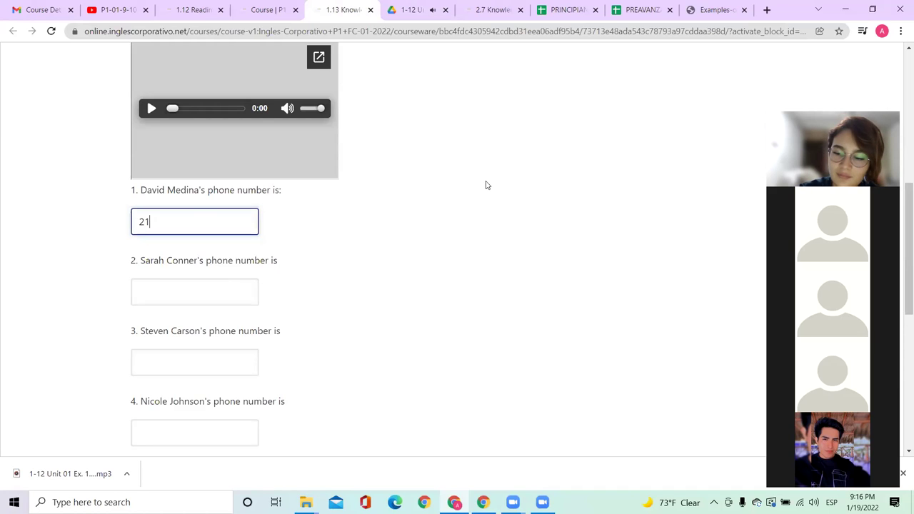
type("25")
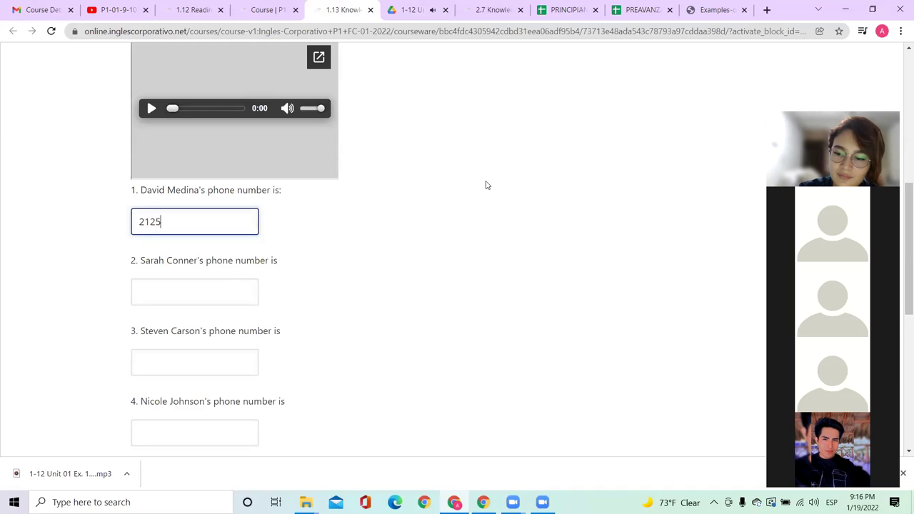
type("551937")
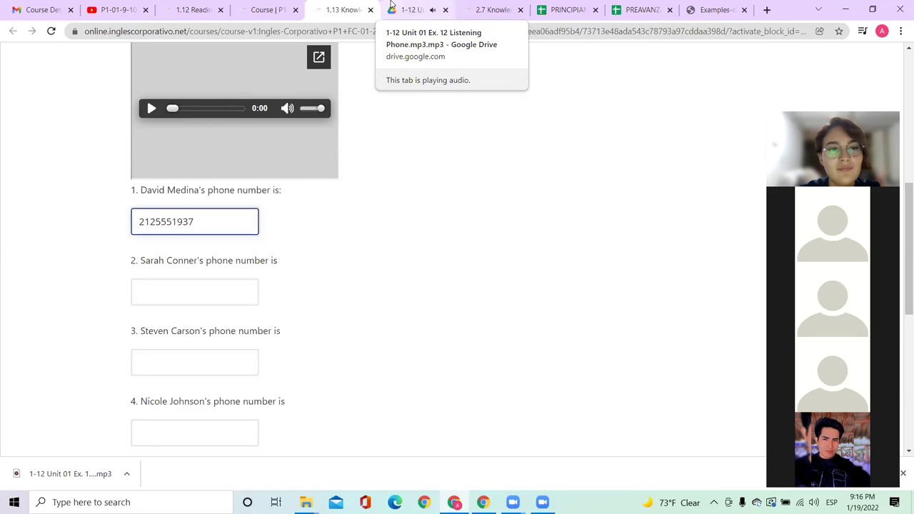
left_click(411, 10)
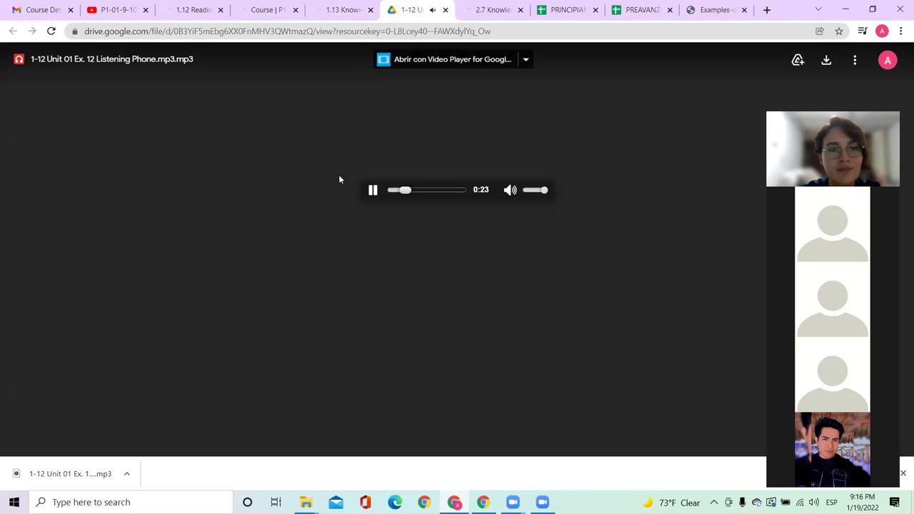
left_click(372, 203)
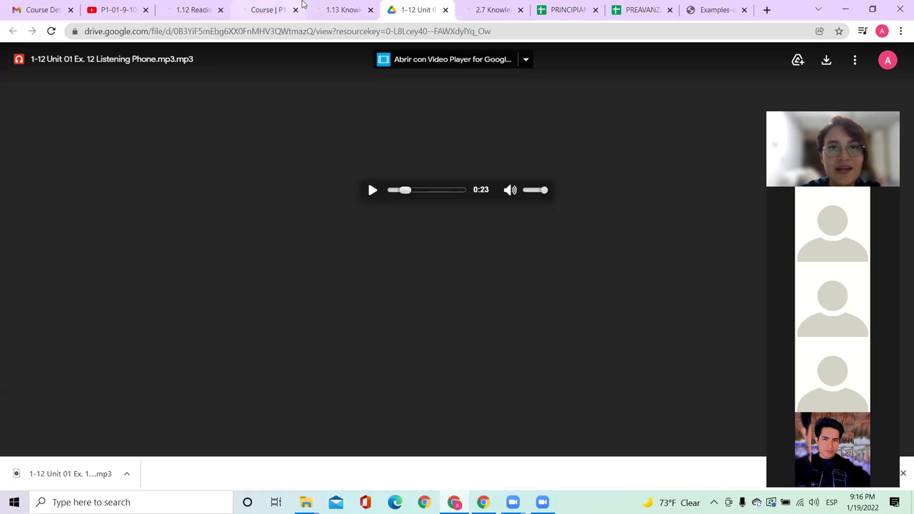
- Review the phone number entered for question 1 in the quiz digit by digit
left_click(345, 10)
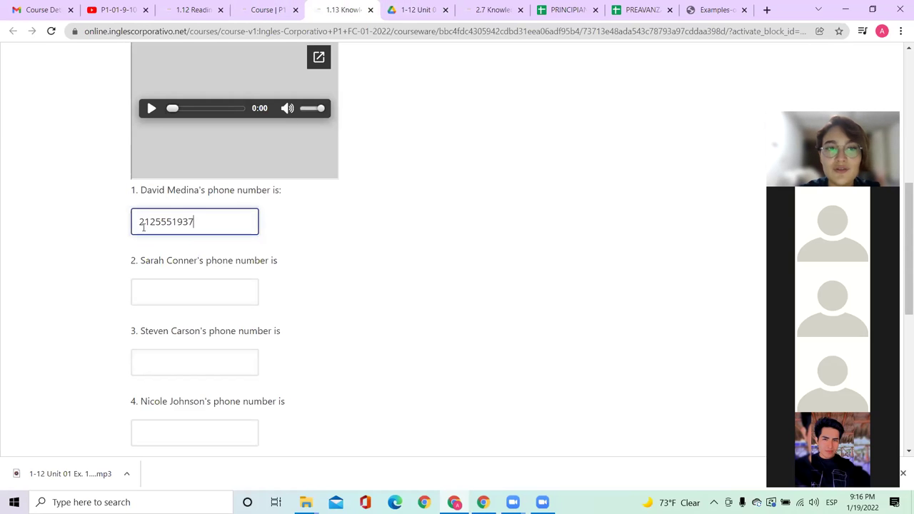
key("Right")
key("Right")
key("Right")
key("Right")
key("Right")
key("Right")
key("Right")
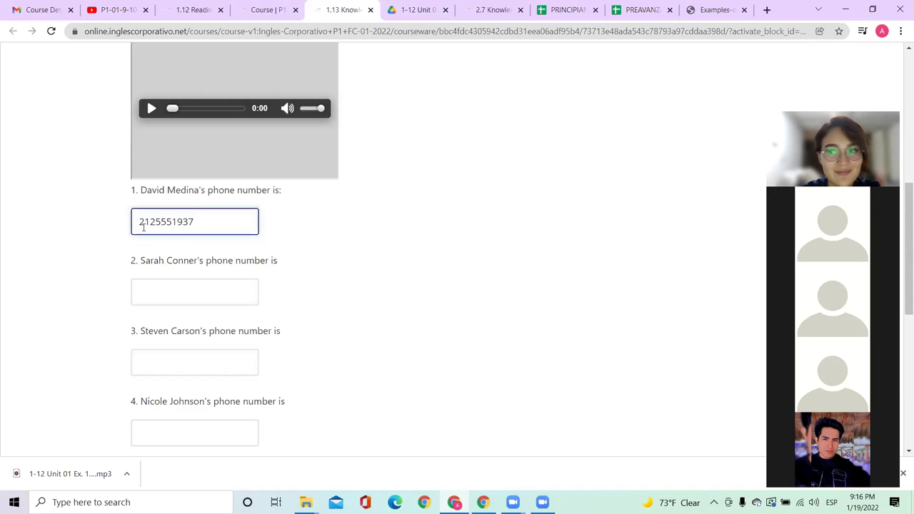
left_click(303, 253)
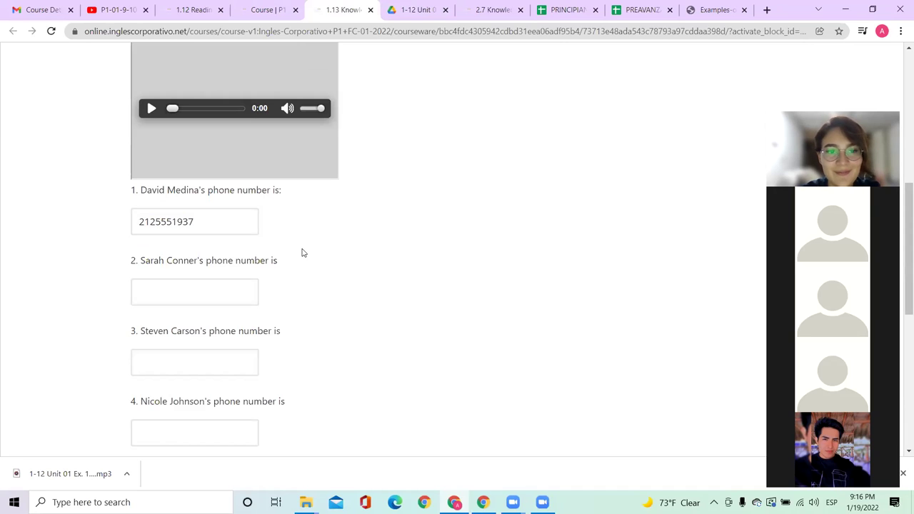
- Open the downloaded Unit 01 Ex. 12 mp3 in Groove Música, dismiss the startup pop-up and pause playback
left_click(94, 480)
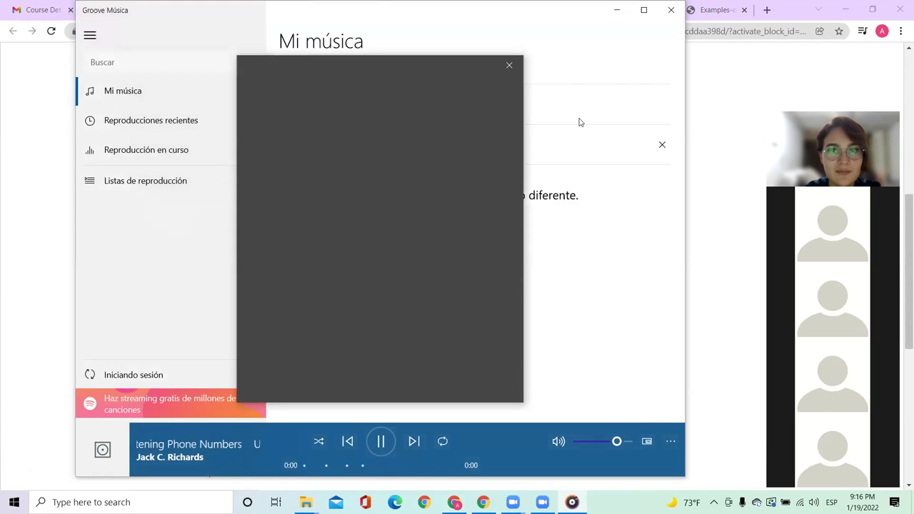
left_click(509, 65)
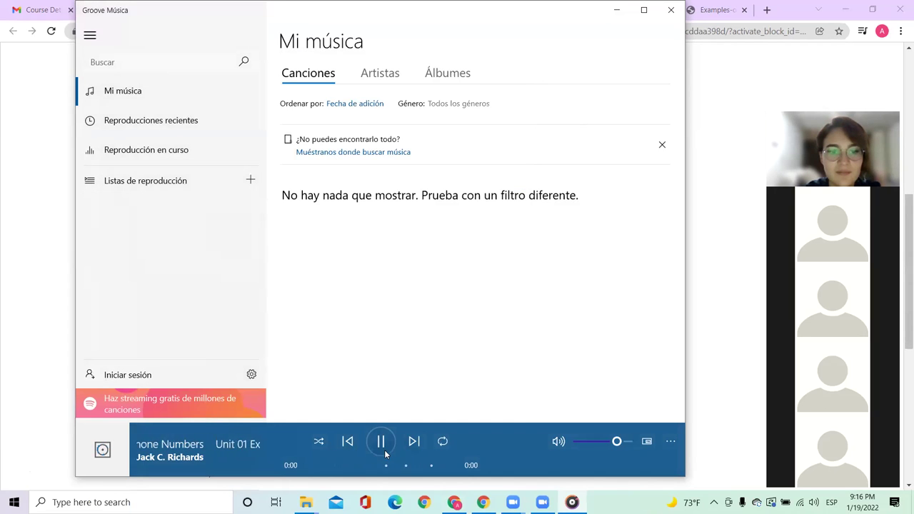
left_click(386, 447)
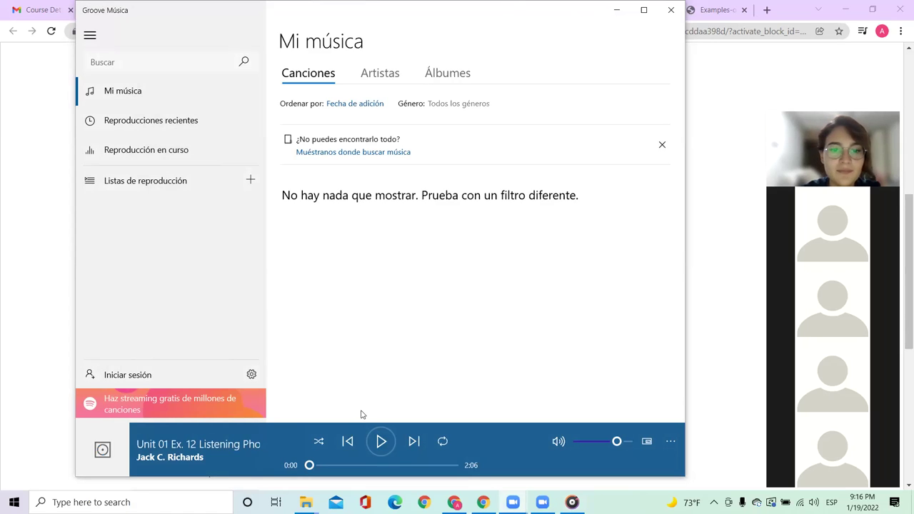
- Play the Unit 01 Ex. 12 recording and skip ahead to about 0:16
left_click(381, 441)
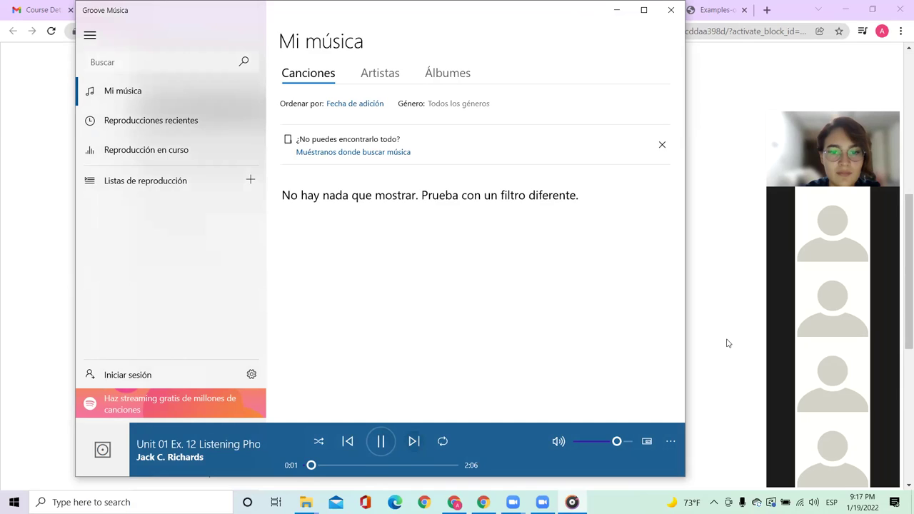
left_click(382, 443)
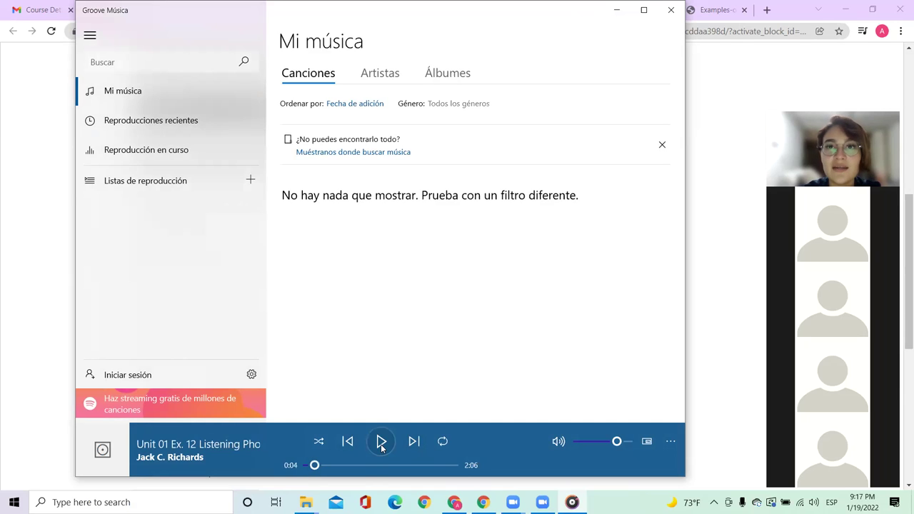
left_click(381, 443)
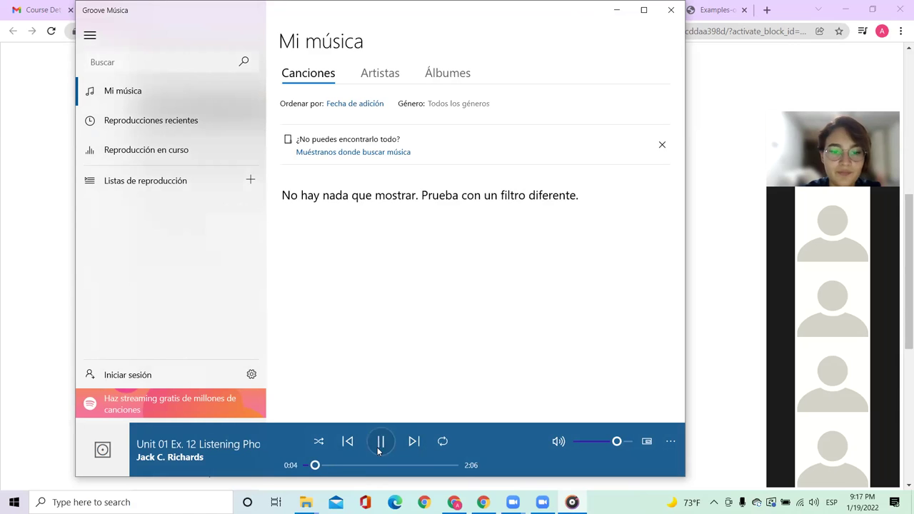
left_click(328, 465)
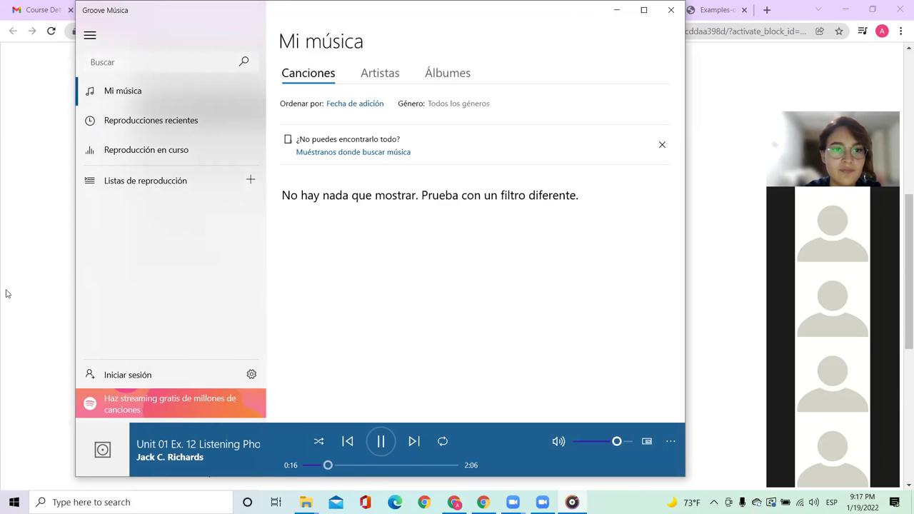
- Show question 2 in the browser quiz while the recording plays, and pause the recording in Groove Música at 0:49
key("alt+Tab")
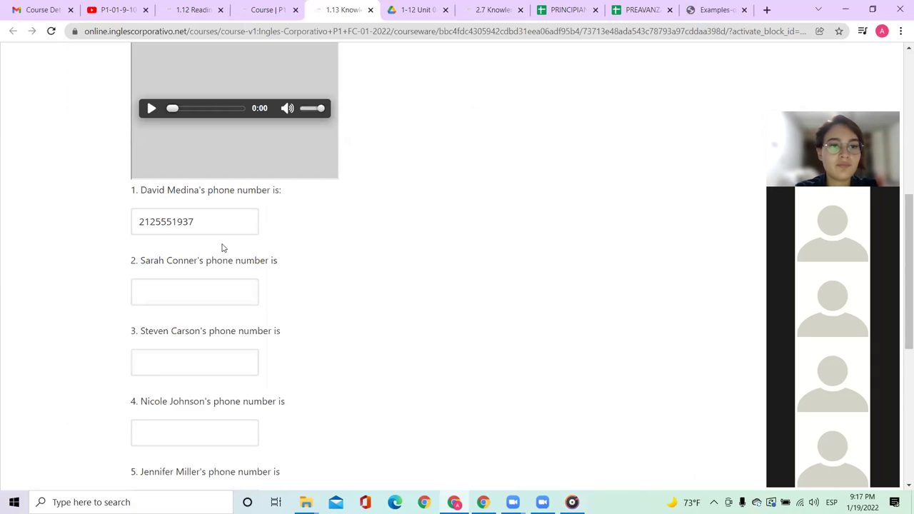
scroll(222, 247, "down", 1)
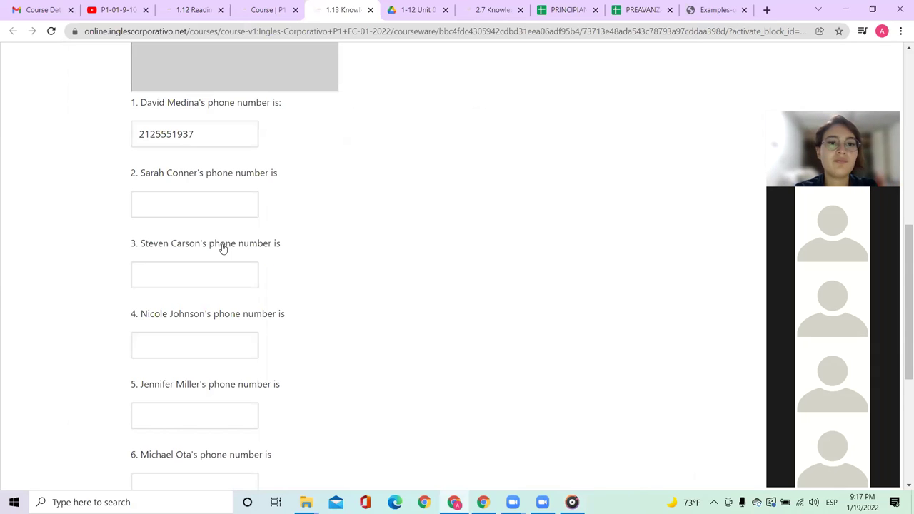
left_click(220, 195)
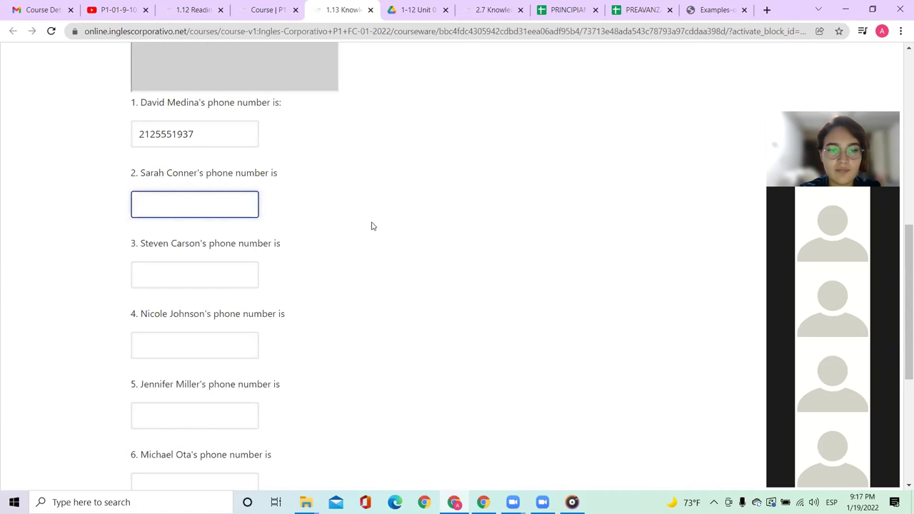
left_click(416, 413)
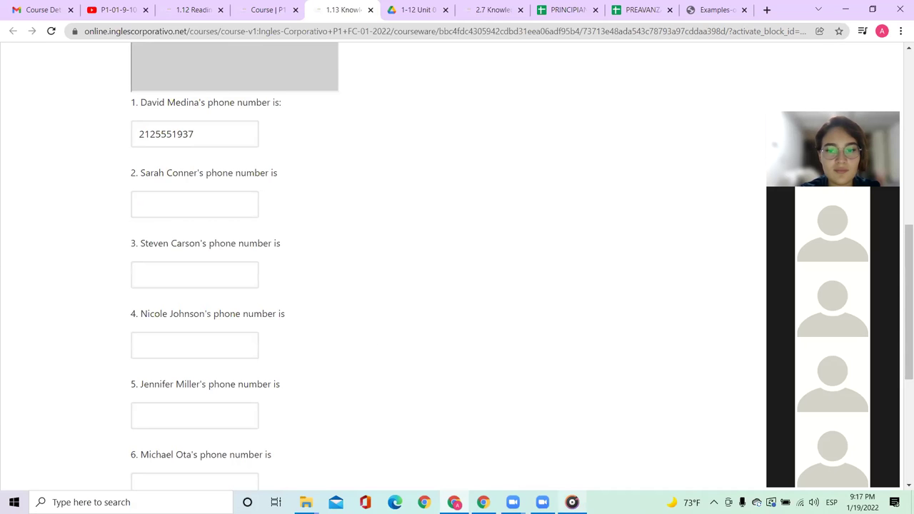
left_click(572, 502)
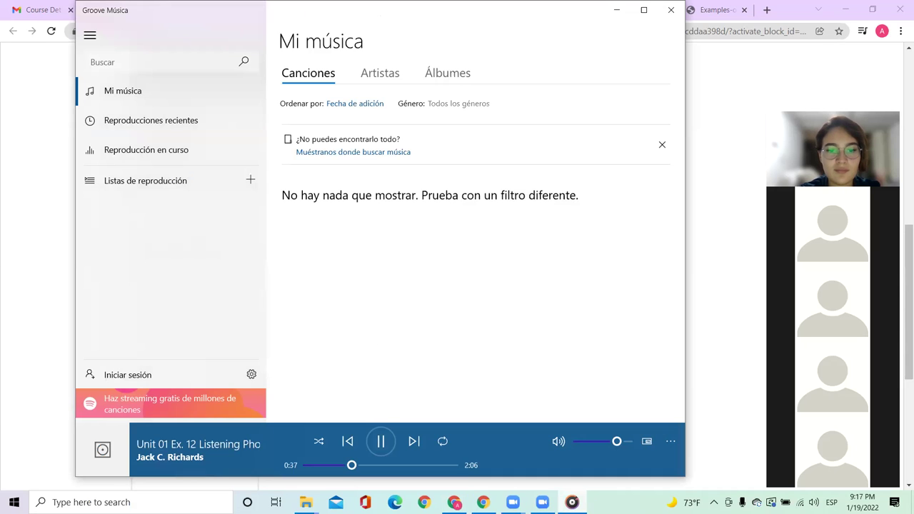
left_click(382, 443)
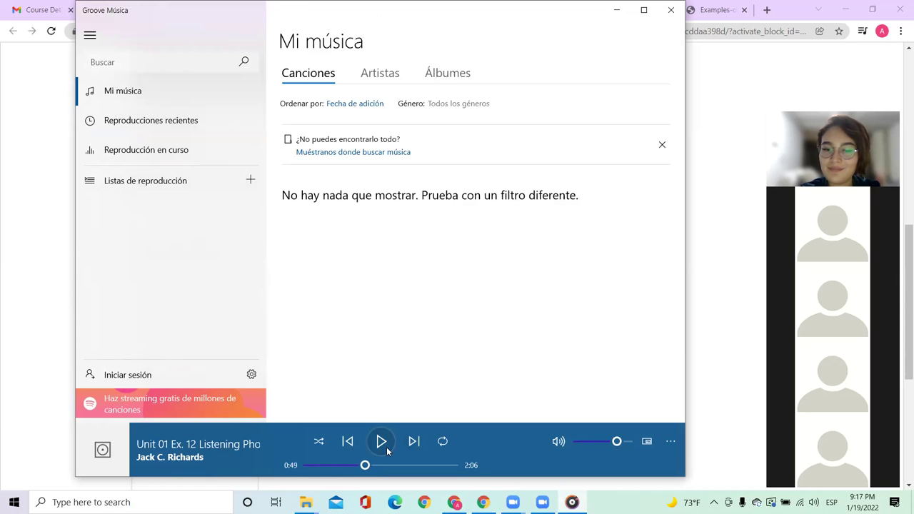
- Return to the browser quiz and enter the dictated phone number as the answer to question 2
left_click(23, 280)
left_click(193, 203)
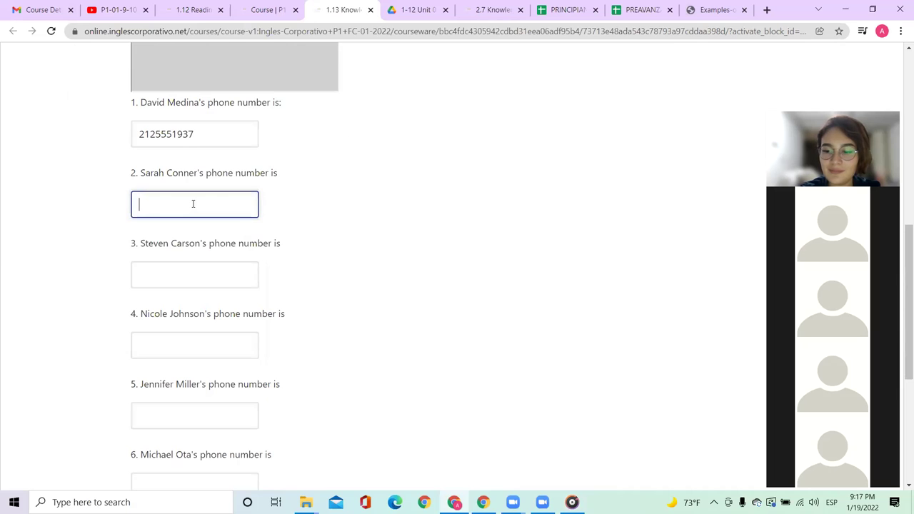
type("347555")
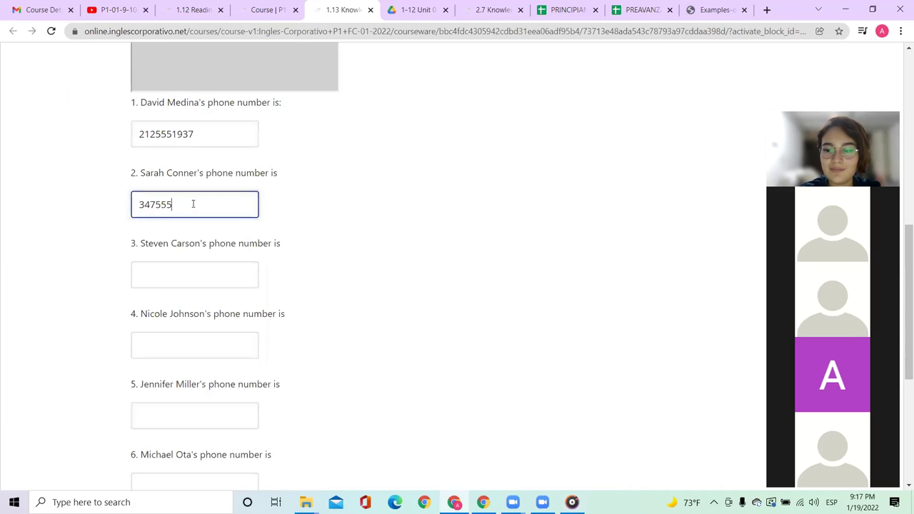
type("76")
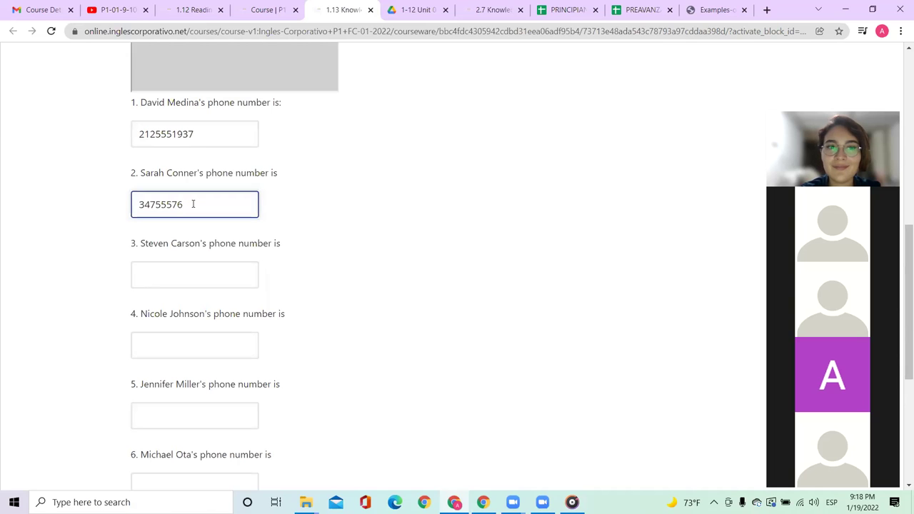
type("5")
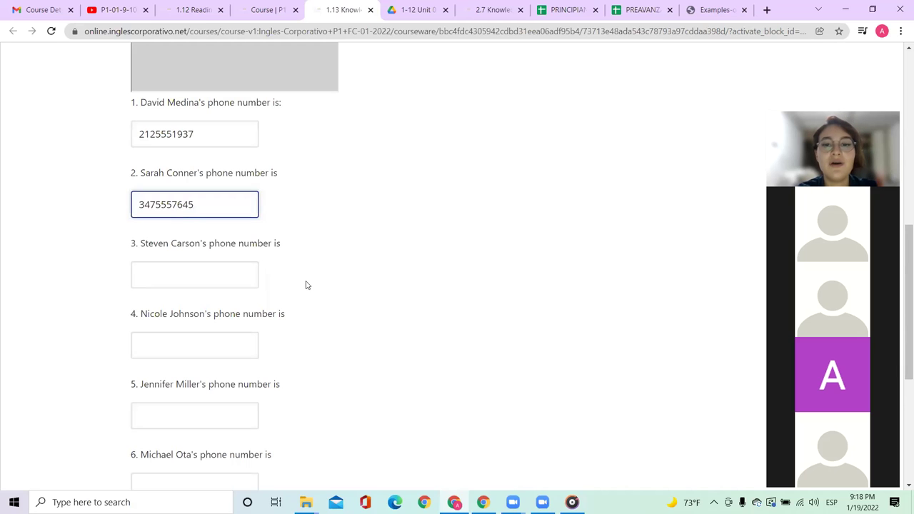
- Switch to Groove Música and replay the recording from about 0:35
left_click(585, 494)
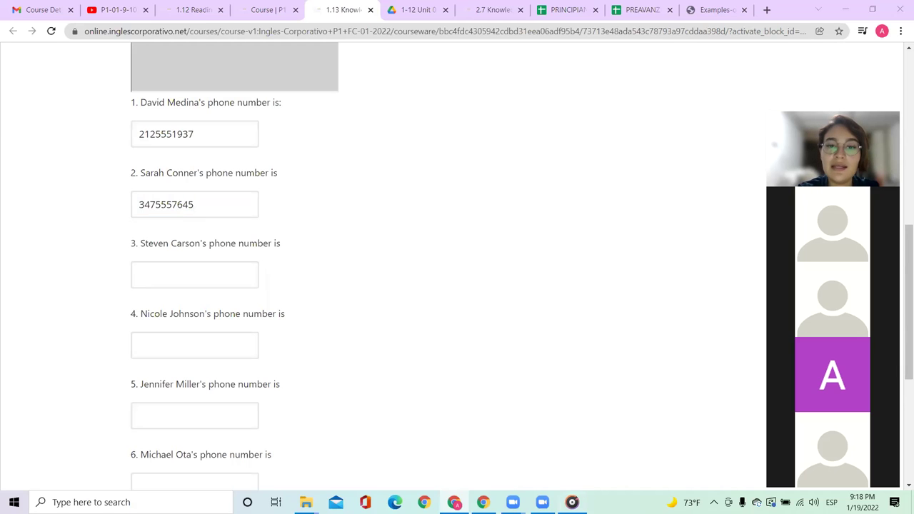
left_click(351, 467)
left_click(391, 443)
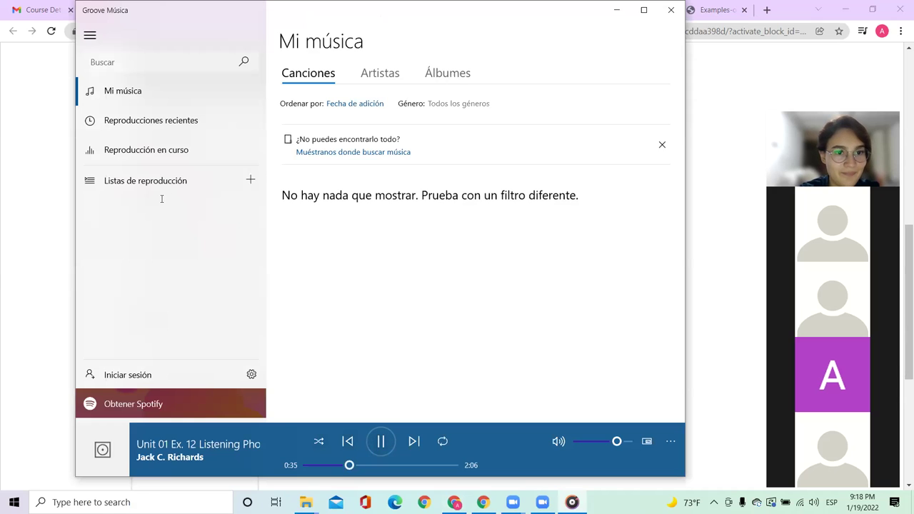
- Return to the browser quiz and check the digits entered for question 2 against the recording
key("alt+Tab")
left_click(159, 204)
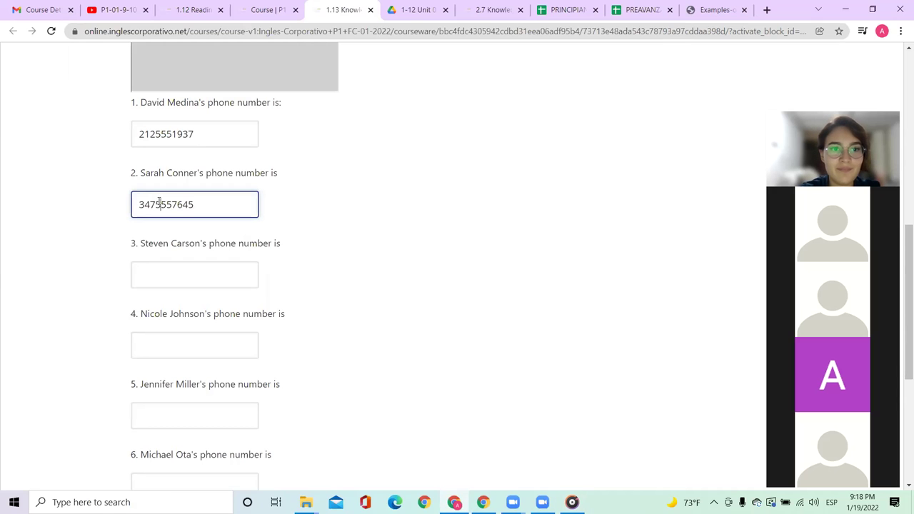
key("Right")
key("Right")
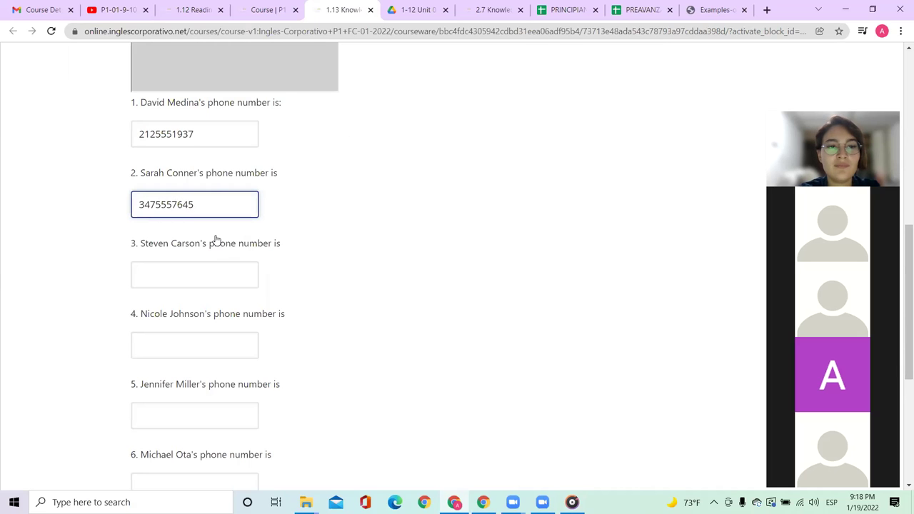
- Select the answer field of question 3, and play the recording in Groove Música up to about 1:14
scroll(217, 240, "down", 2)
left_click(182, 168)
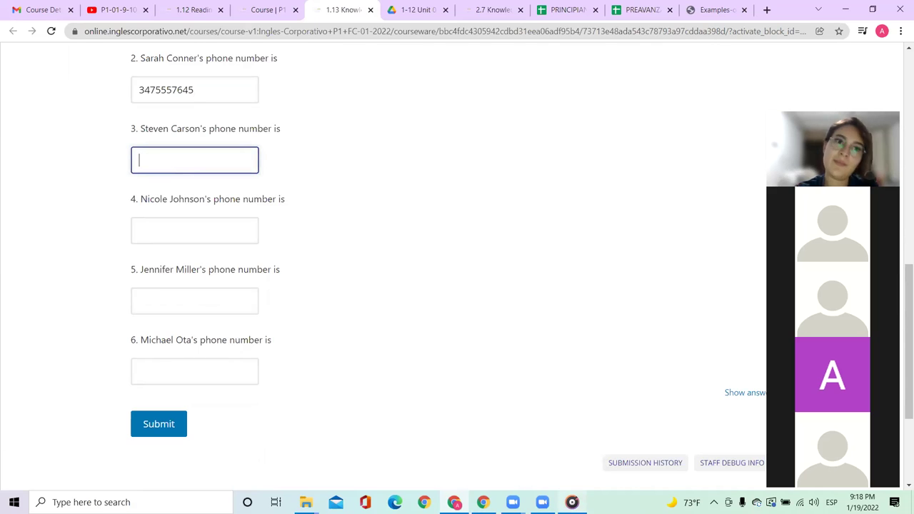
mouse_move(572, 503)
left_click(572, 428)
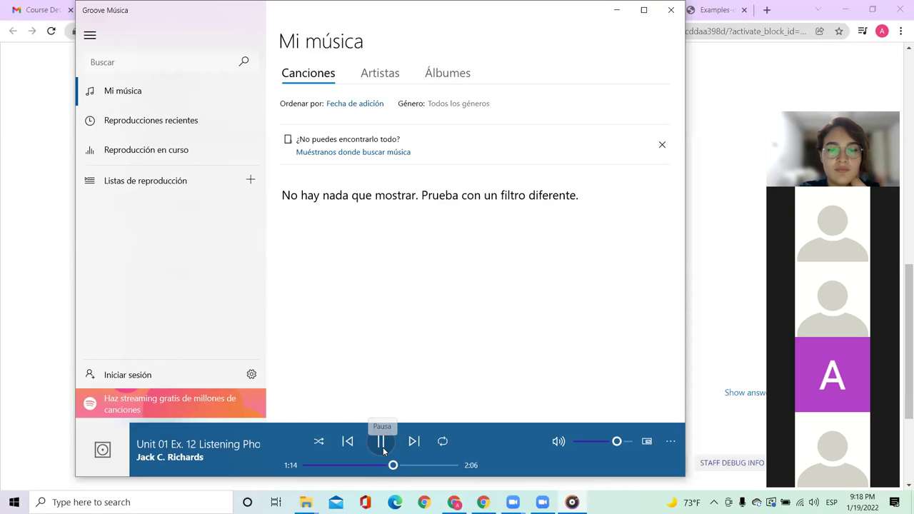
- Return to the browser quiz, enter the dictated phone number for question 3, and change its second-to-last digit to 0
left_click(3, 310)
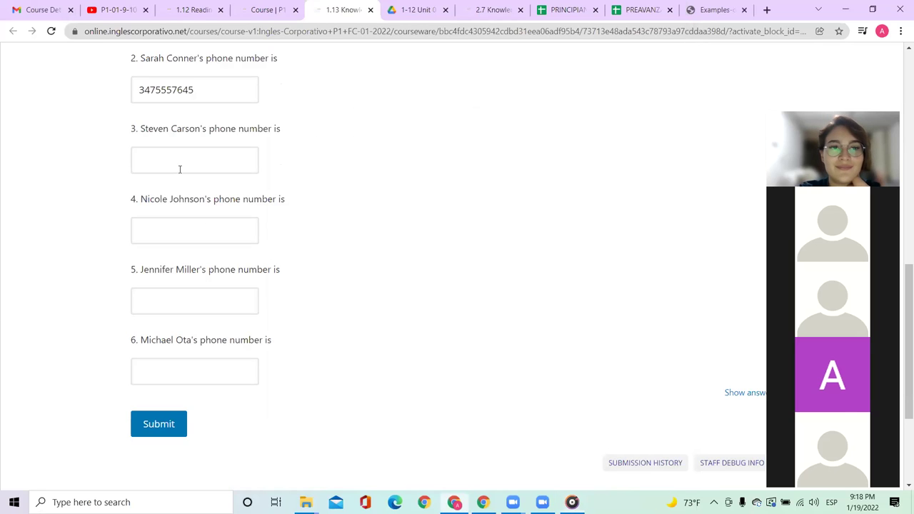
left_click(180, 164)
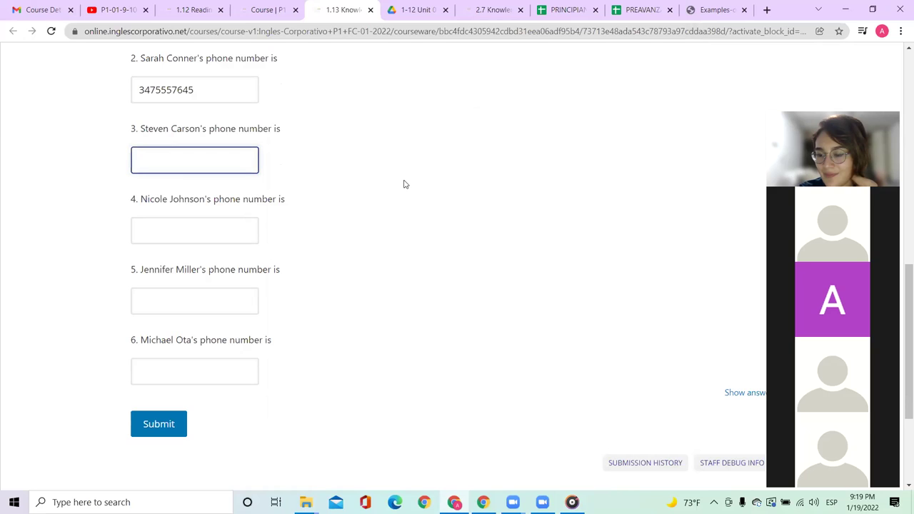
type("3015")
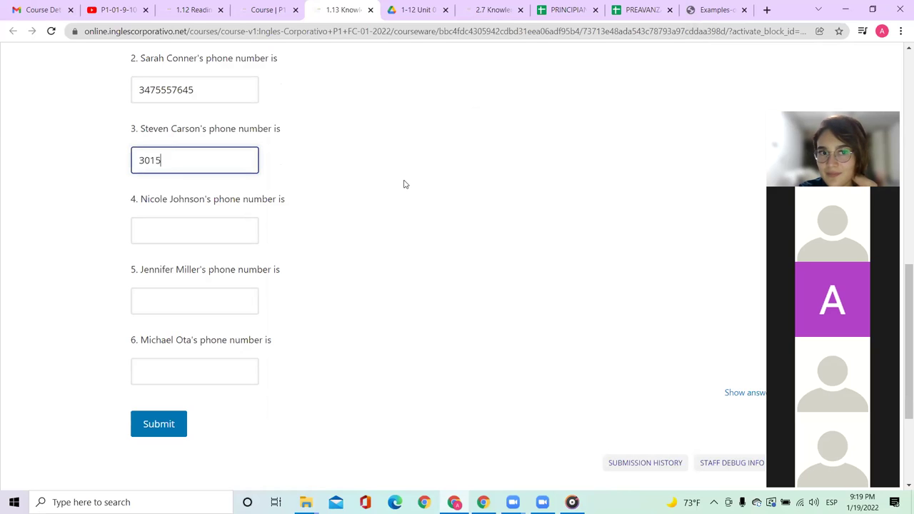
type("553648")
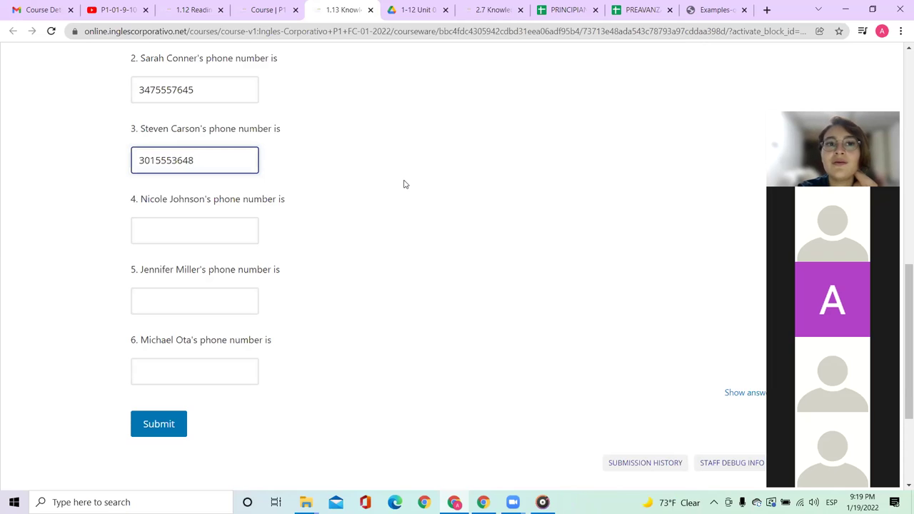
left_click(190, 160)
key("BackSpace")
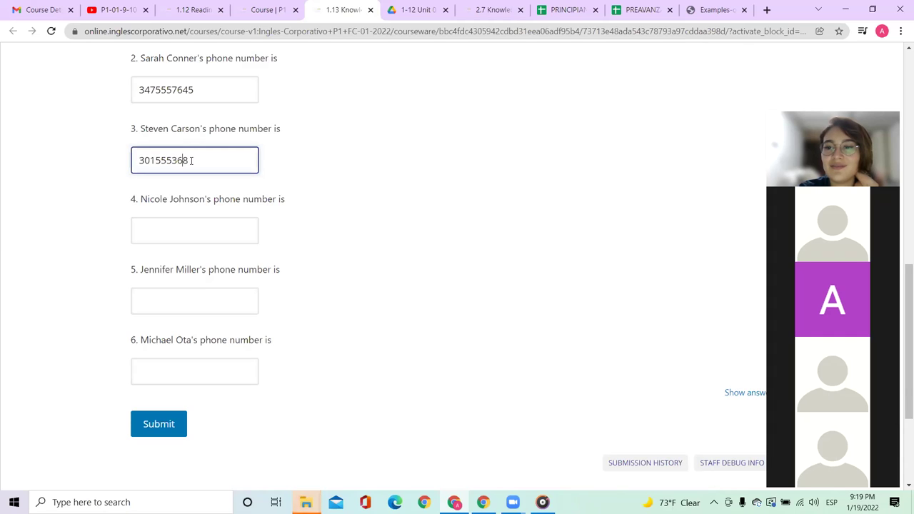
type("0")
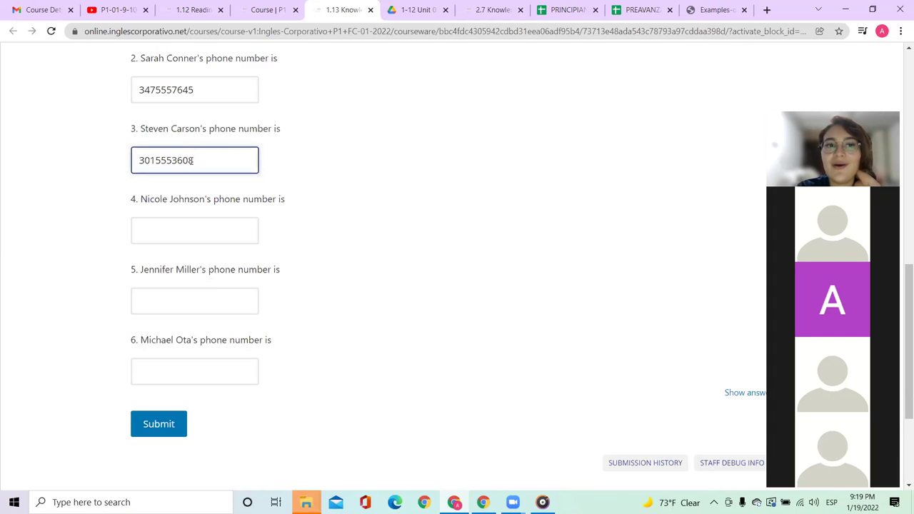
- Replay the recording in Groove Música from about 1:00 and go back to the browser quiz
left_click(513, 502)
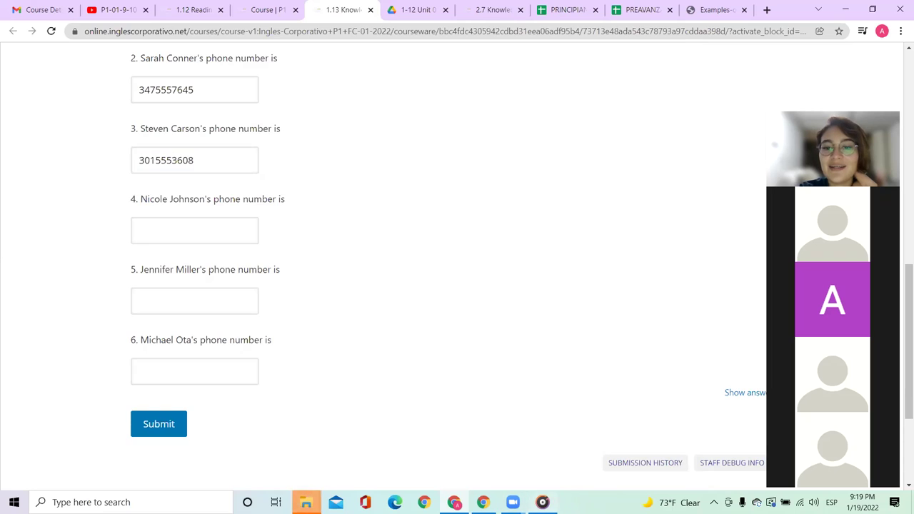
left_click(382, 441)
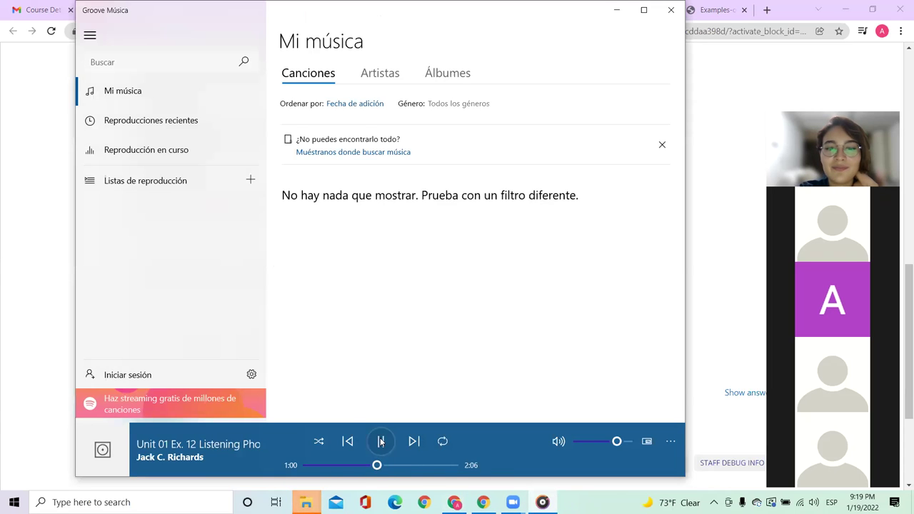
left_click(1, 325)
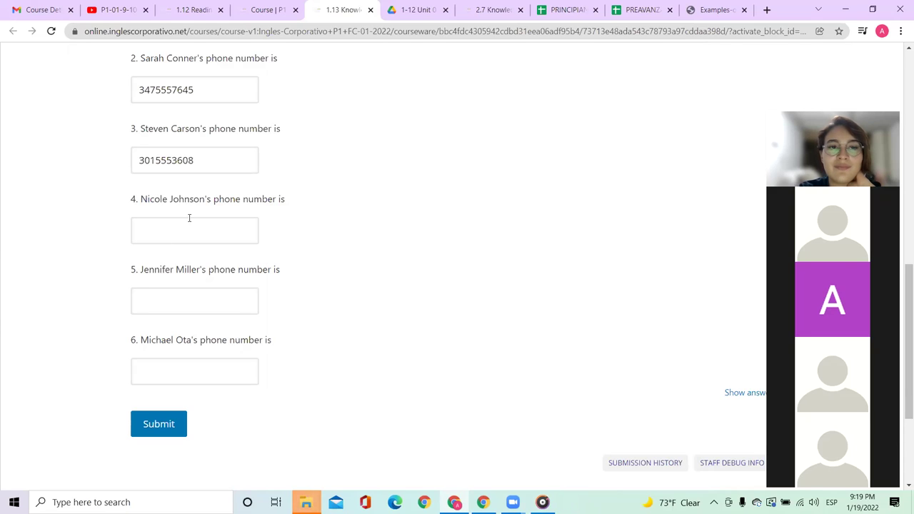
- Add the newly heard phone number after the first attempt in the answer to question 3
left_click(210, 159)
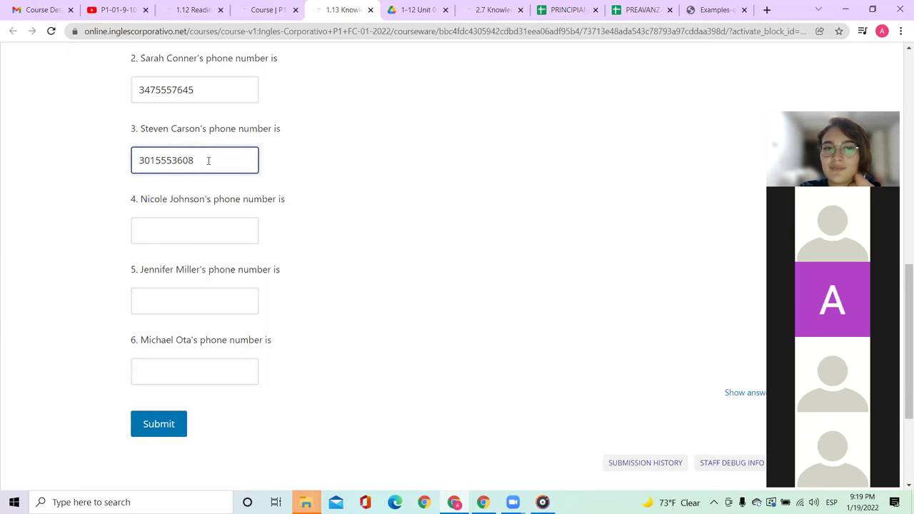
type("201")
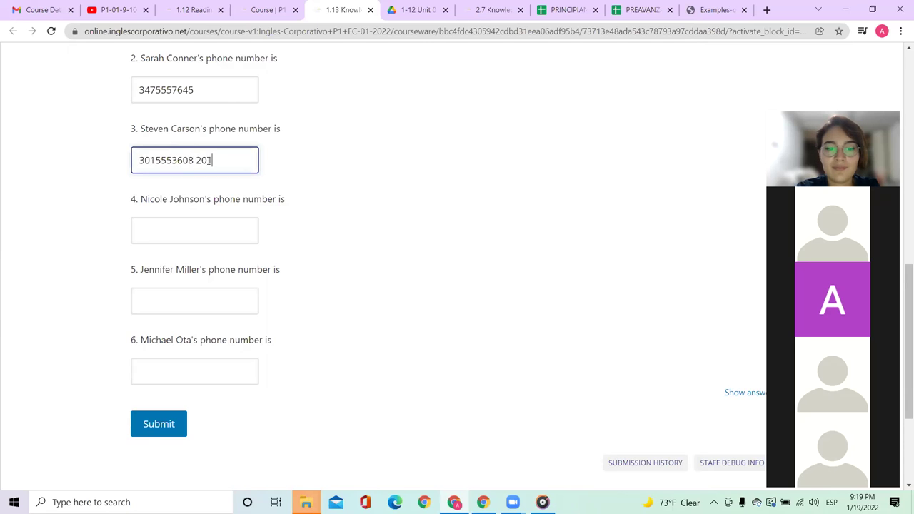
type("5553648")
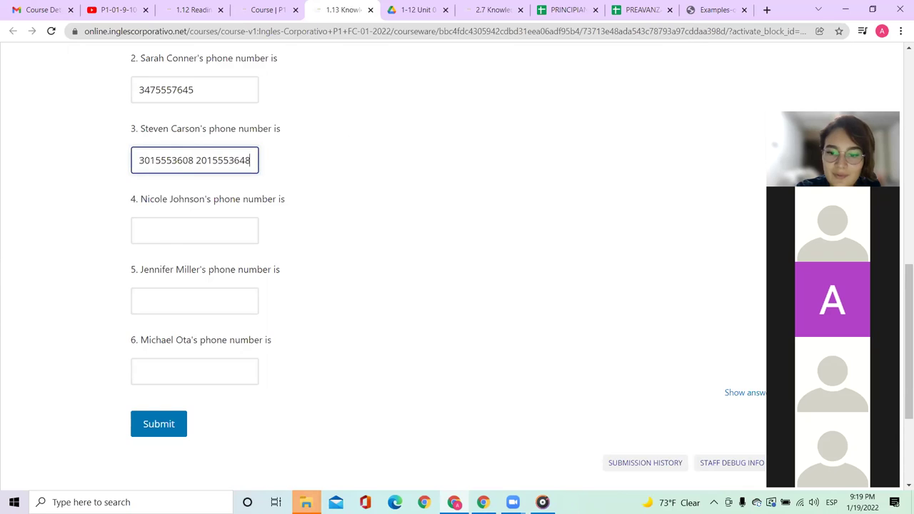
- Pause the recording in Groove Música at about 1:18 and bring the browser quiz back
left_click(543, 502)
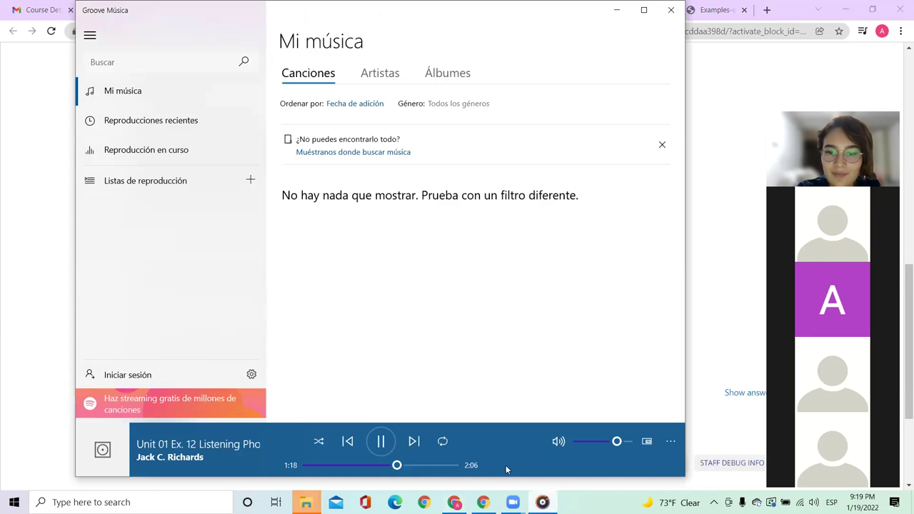
left_click(381, 443)
key("alt+Tab")
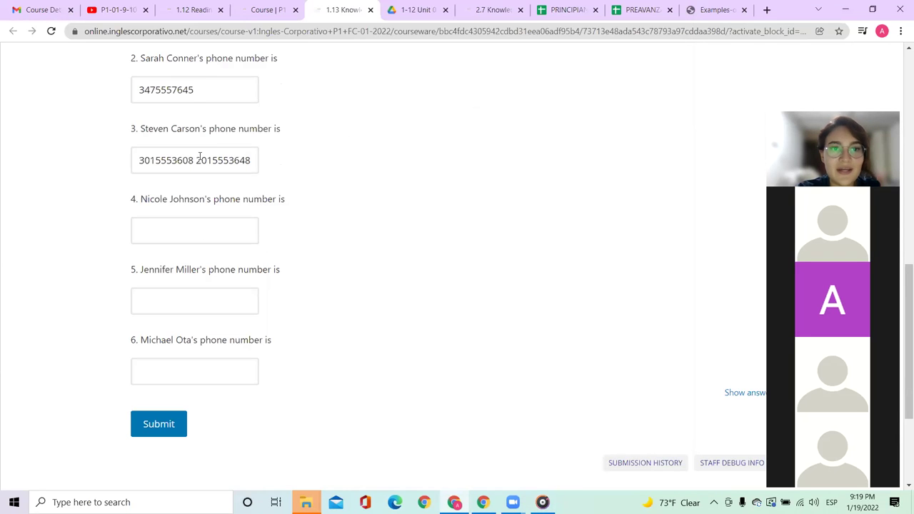
- Review the digits in the answer to question 3 and delete the first phone number, leaving only the second
left_click(201, 160)
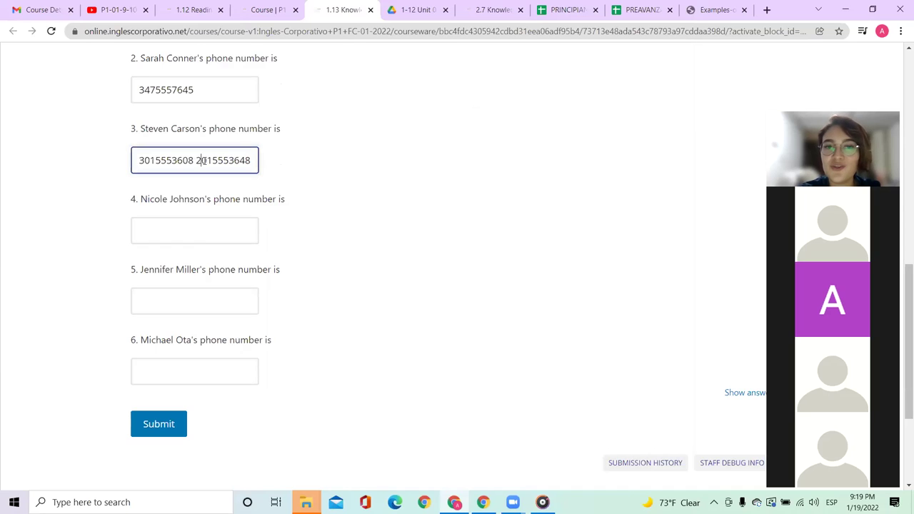
key("Right")
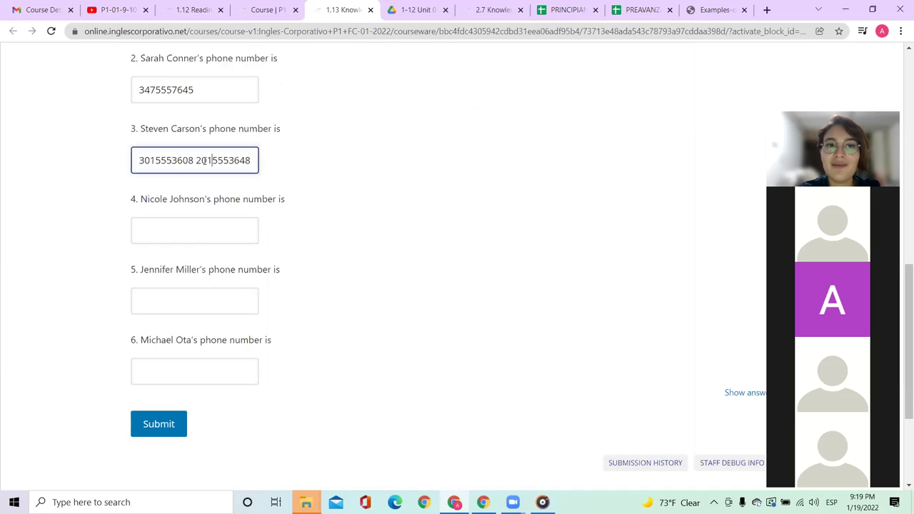
key("Right")
key("Right")
key("Right")
key("Right")
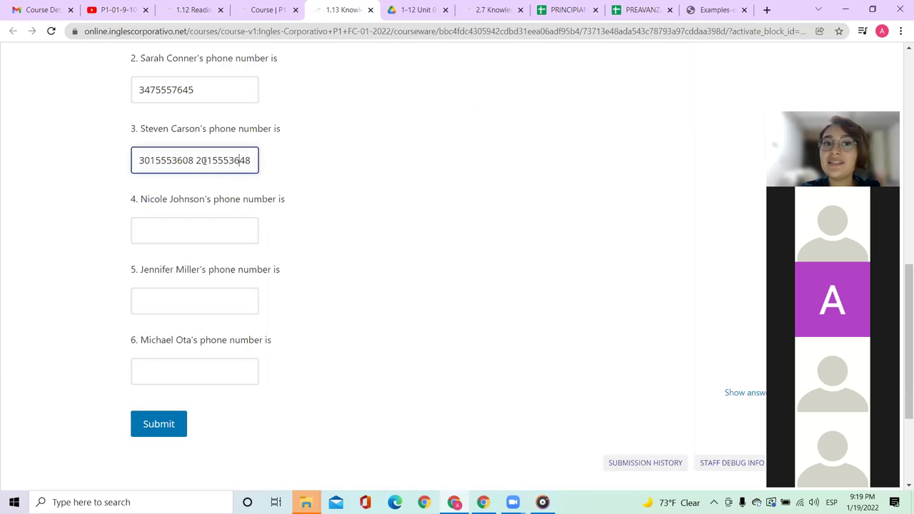
key("Right")
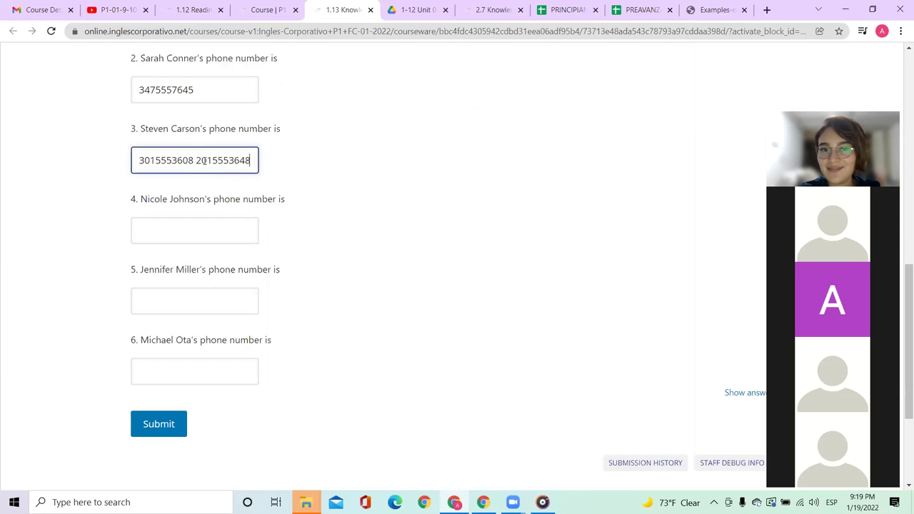
key("Left")
key("Left")
key("Left")
key("Left")
key("Left")
key("Left")
key("Left")
key("Left")
key("Left")
key("Left")
key("BackSpace")
key("BackSpace")
key("BackSpace")
key("BackSpace")
key("BackSpace")
key("BackSpace")
key("BackSpace")
key("BackSpace")
key("BackSpace")
key("BackSpace")
key("BackSpace")
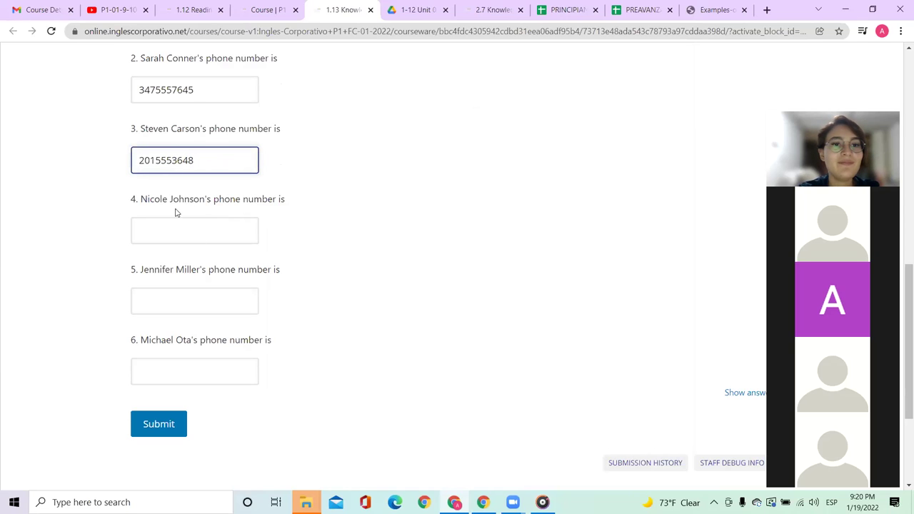
- Select the answer field of question 4, then resume the recording in Groove Música and pause it at 1:51
left_click(210, 234)
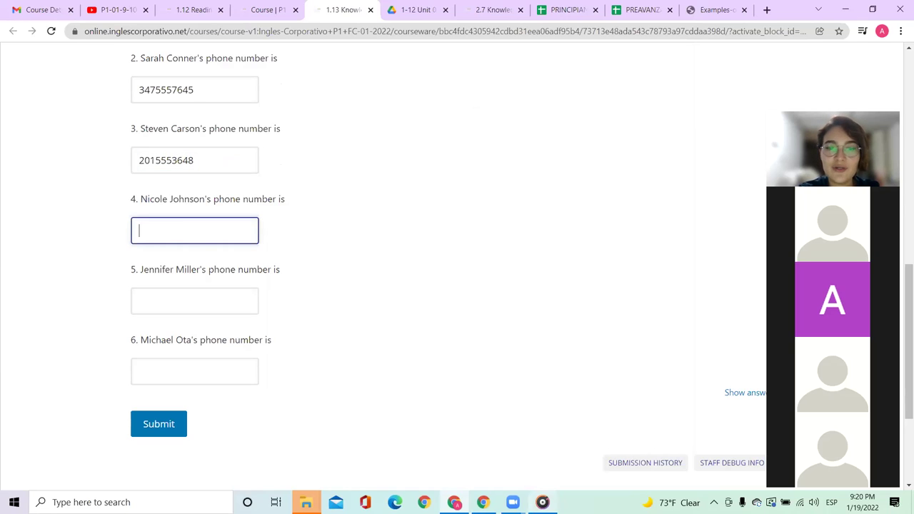
left_click(543, 502)
left_click(380, 442)
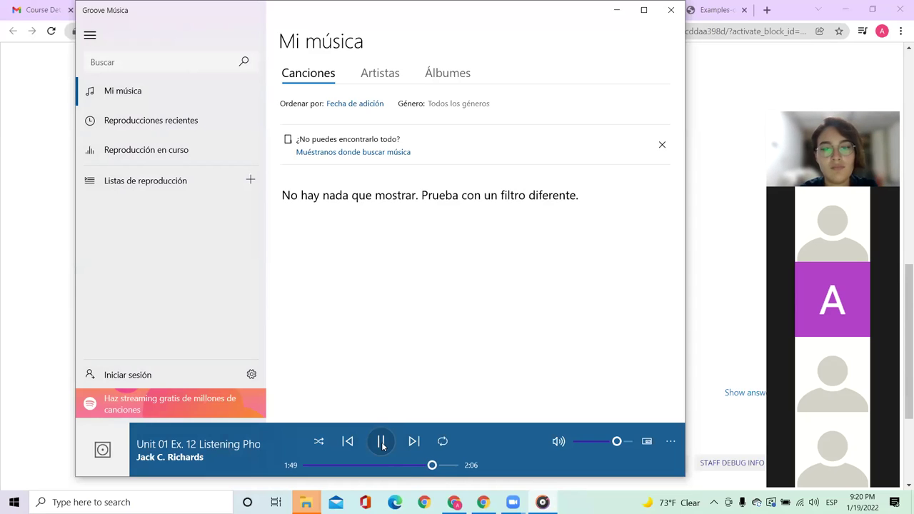
left_click(388, 446)
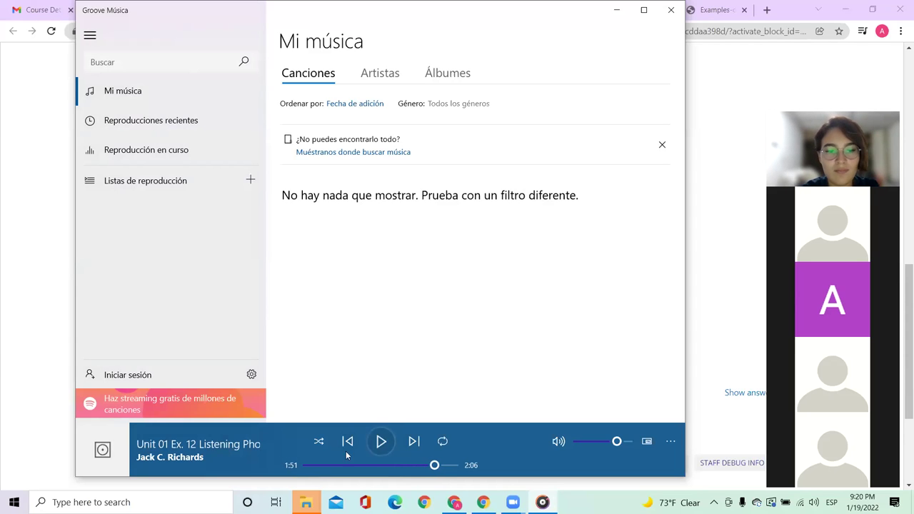
- Return to the browser quiz and enter the dictated phone number as the answer to question 4
left_click(3, 352)
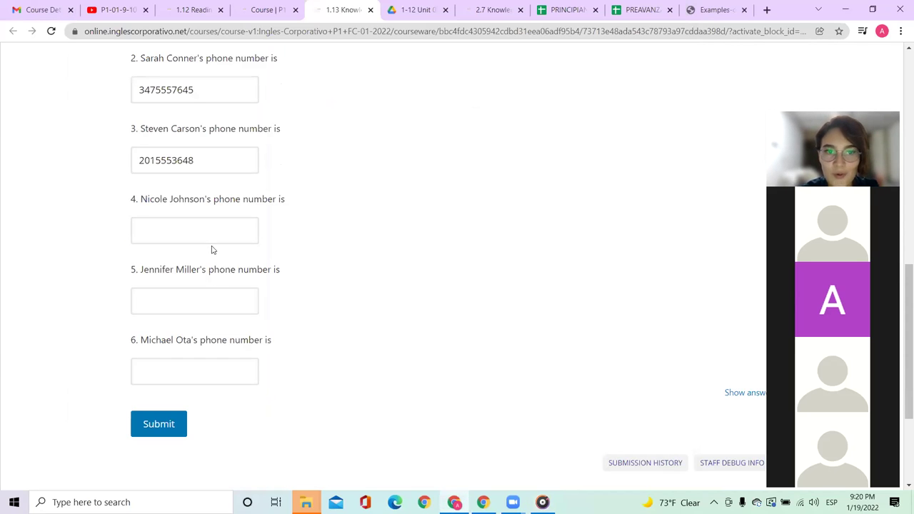
left_click(189, 226)
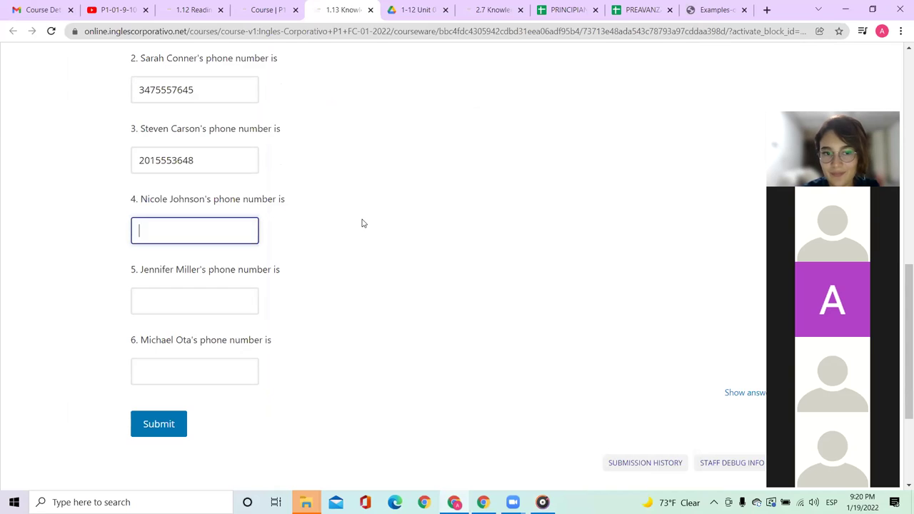
type("646")
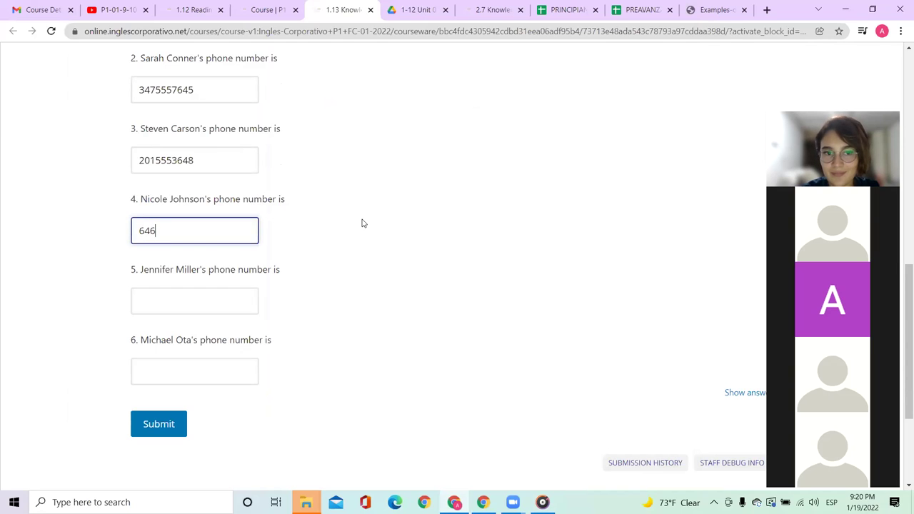
type("5553806")
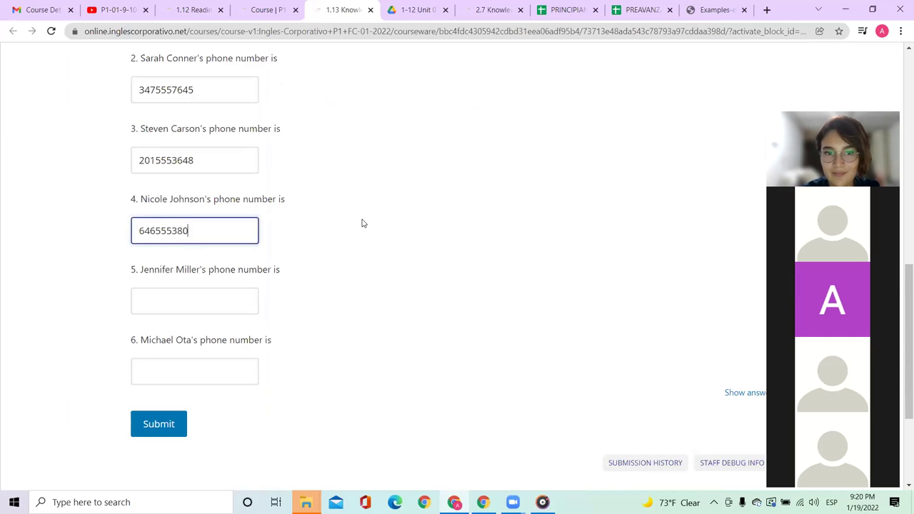
- Copy the phone number from question 4 into the answer field of question 5
left_click(216, 302)
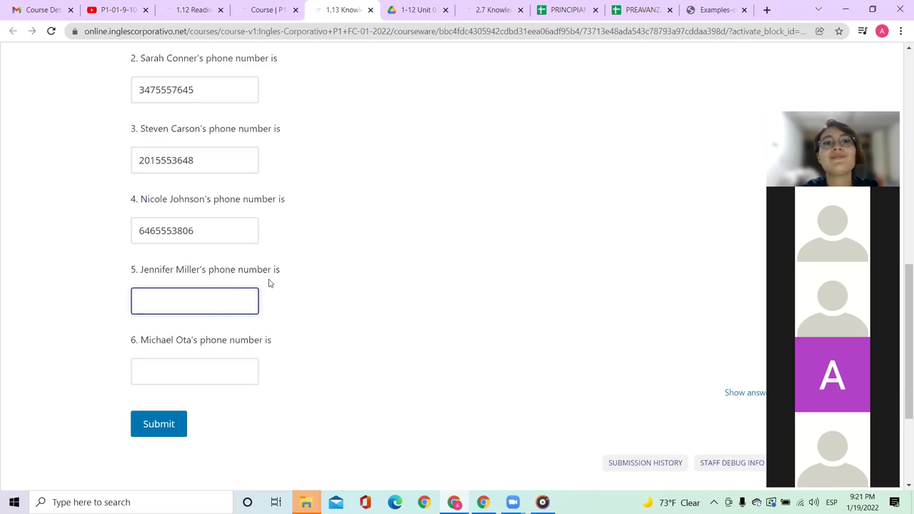
left_click_drag(207, 233, 108, 238)
key("ctrl+c")
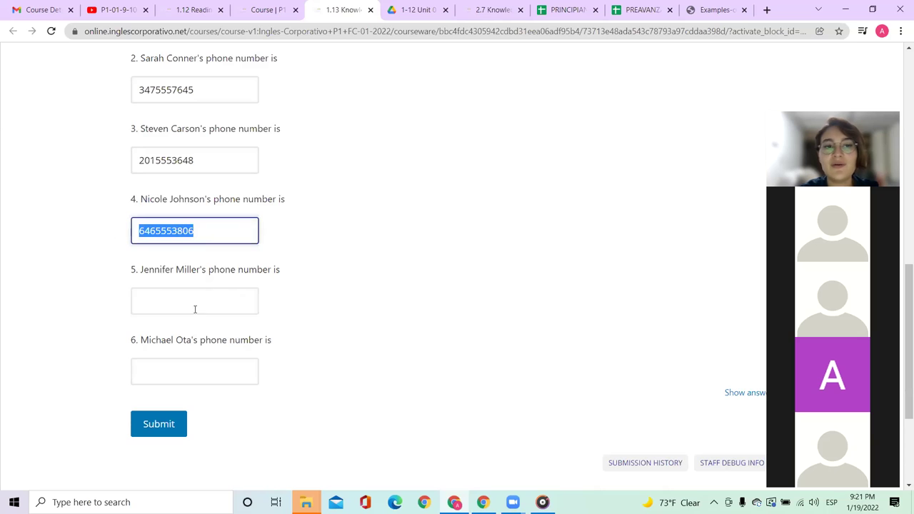
left_click(194, 302)
key("ctrl+v")
left_click(321, 285)
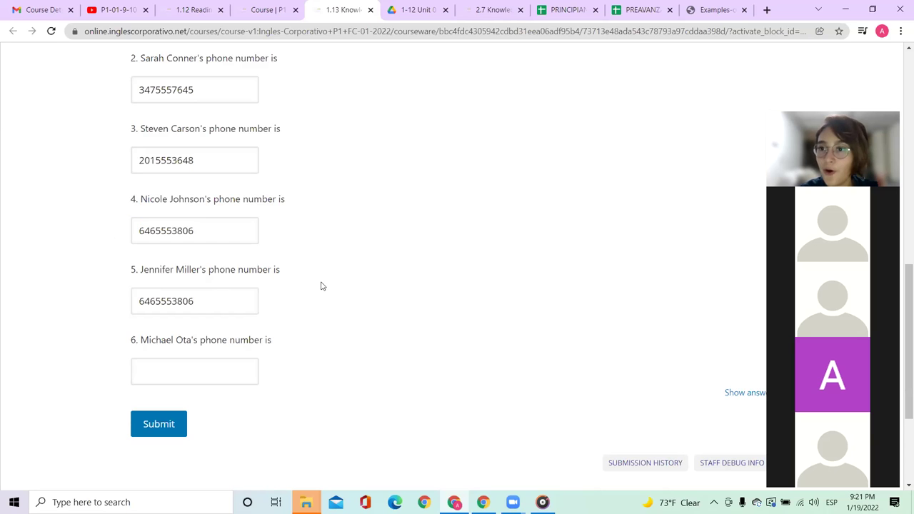
- Play the rest of the recording in Groove Música for question 6 and return to that question's answer field in the browser
scroll(321, 286, "down", 1)
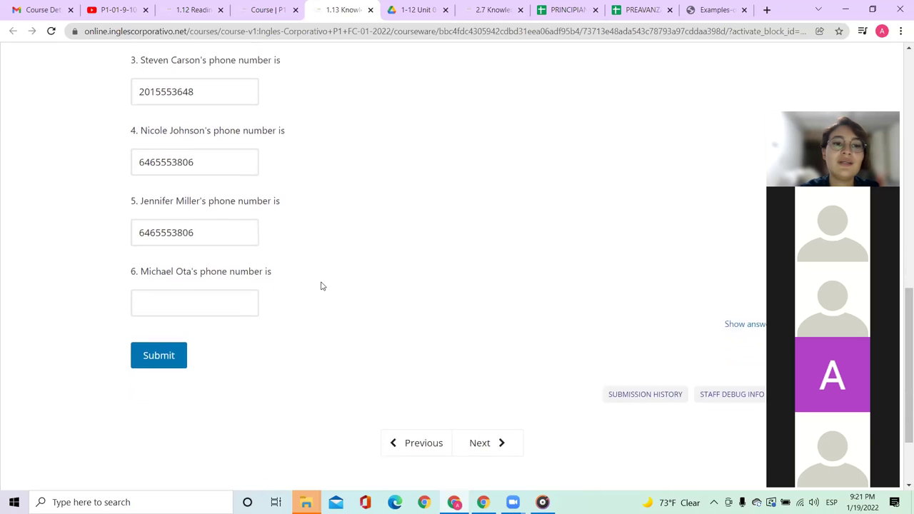
left_click(245, 295)
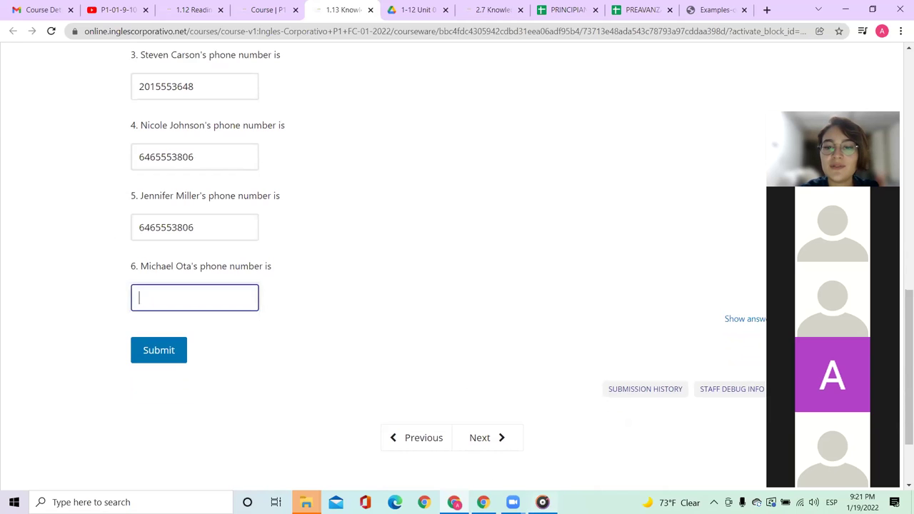
left_click(537, 501)
left_click(381, 442)
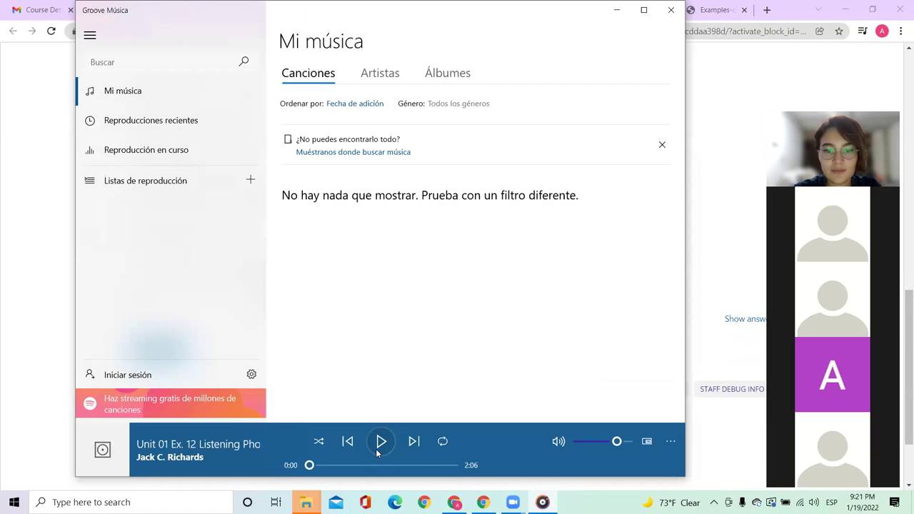
left_click(10, 289)
left_click(189, 300)
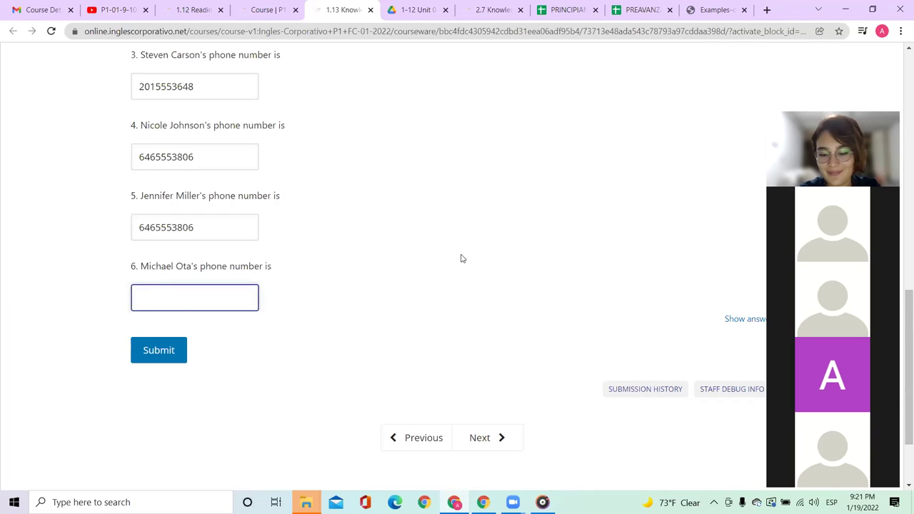
- Enter the dictated phone number as the answer to question 6
type("718")
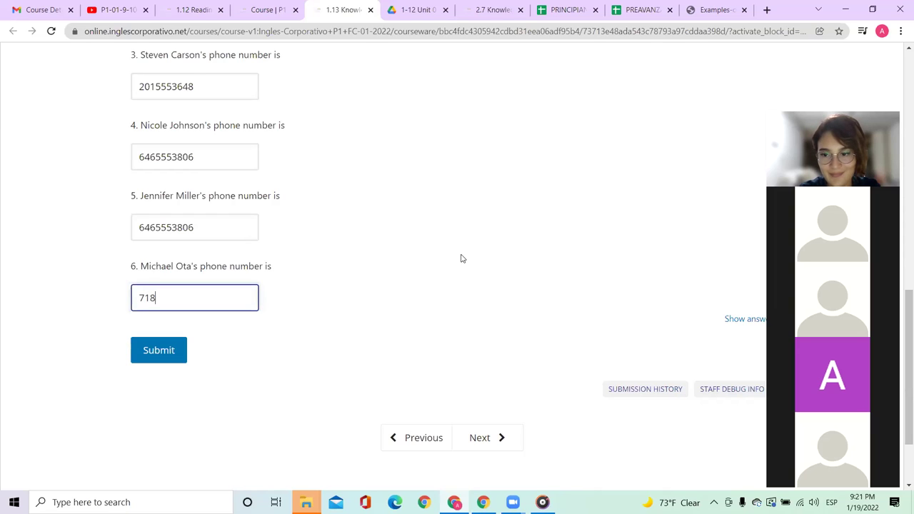
type("5559")
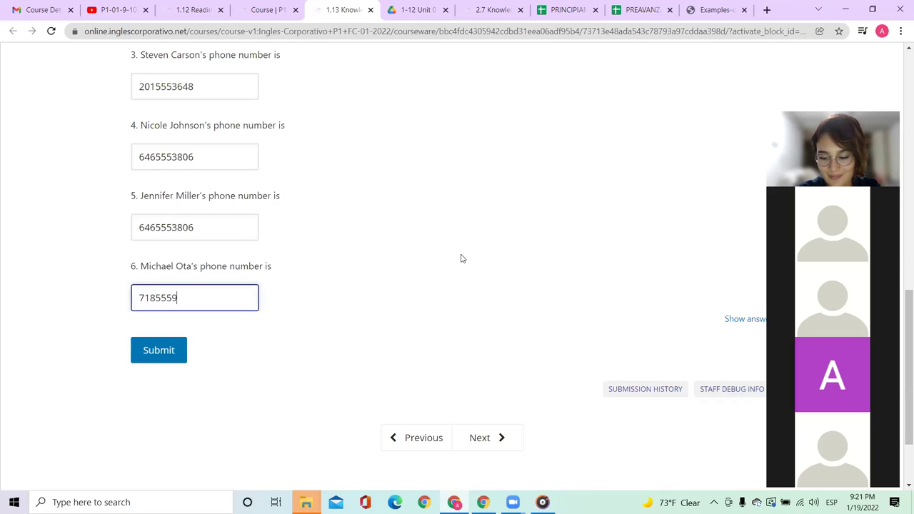
type("960")
left_click(460, 259)
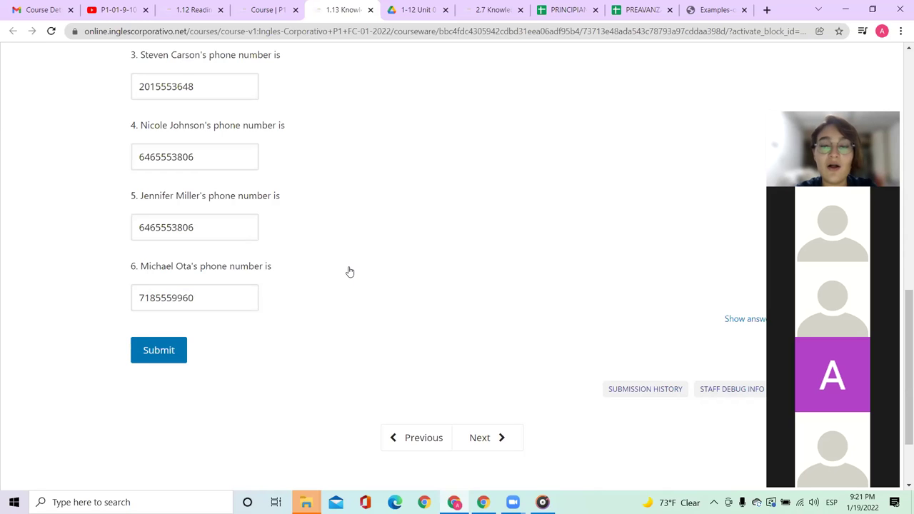
- Insert hyphens after the third and sixth digits of the phone numbers in questions 1 and 2
scroll(350, 272, "up", 3)
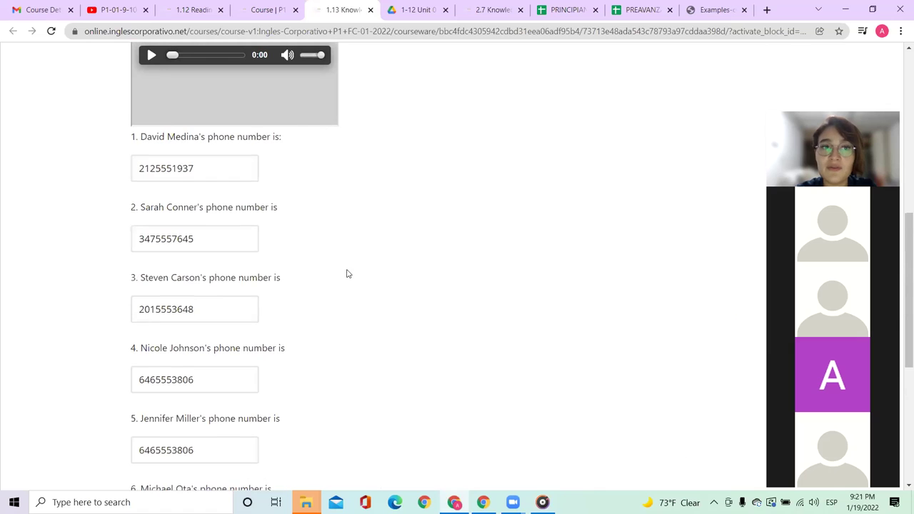
left_click(154, 169)
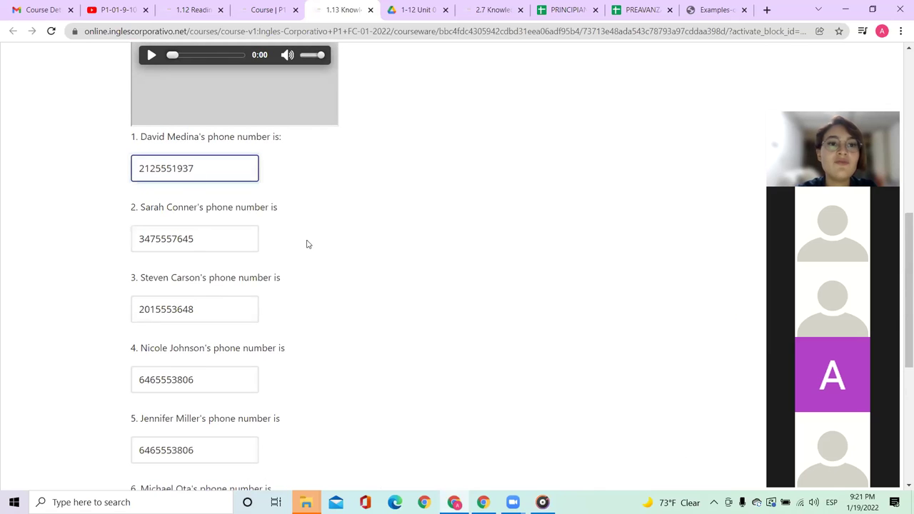
type("-")
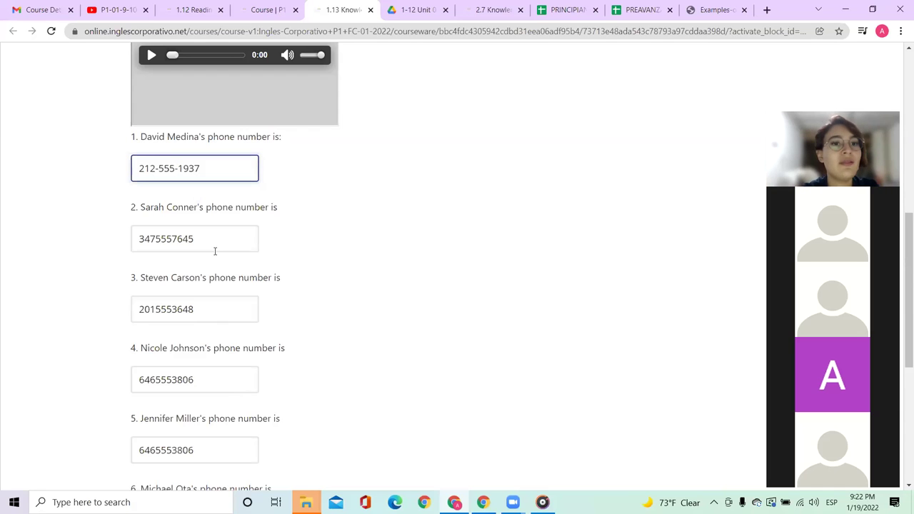
left_click(157, 238)
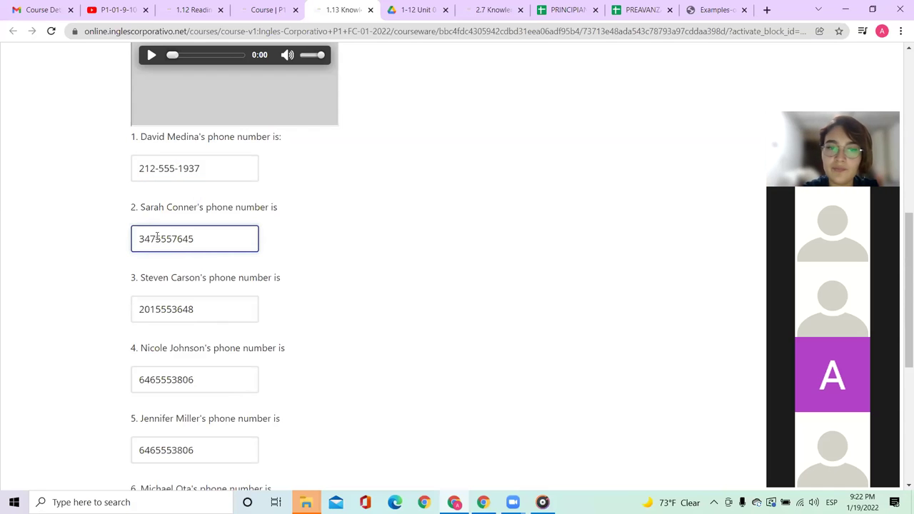
left_click(175, 240)
type("-")
- Split the phone numbers in questions 3 and 4 with hyphens into three-three-four digit groups
left_click(153, 309)
type("-")
left_click(175, 309)
type("-")
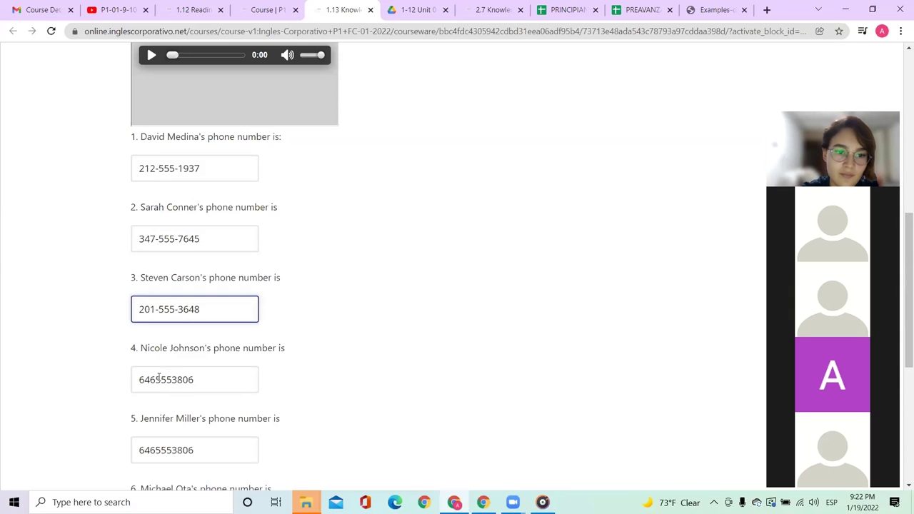
left_click(156, 381)
type("-")
left_click(176, 381)
type("-")
- Format the phone numbers in questions 5 and 6 with hyphens after the third and sixth digits
scroll(176, 380, "down", 2)
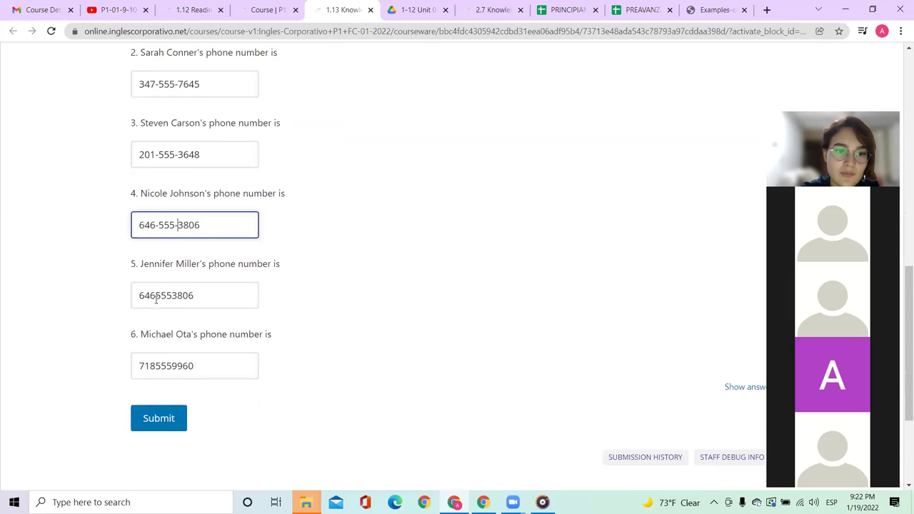
left_click(154, 295)
type("-")
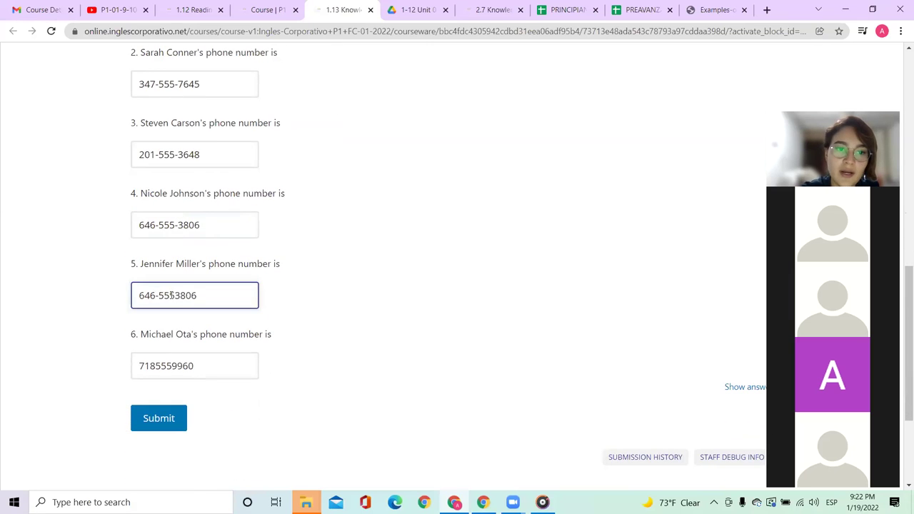
left_click(175, 295)
type("-")
left_click(155, 366)
type("-555")
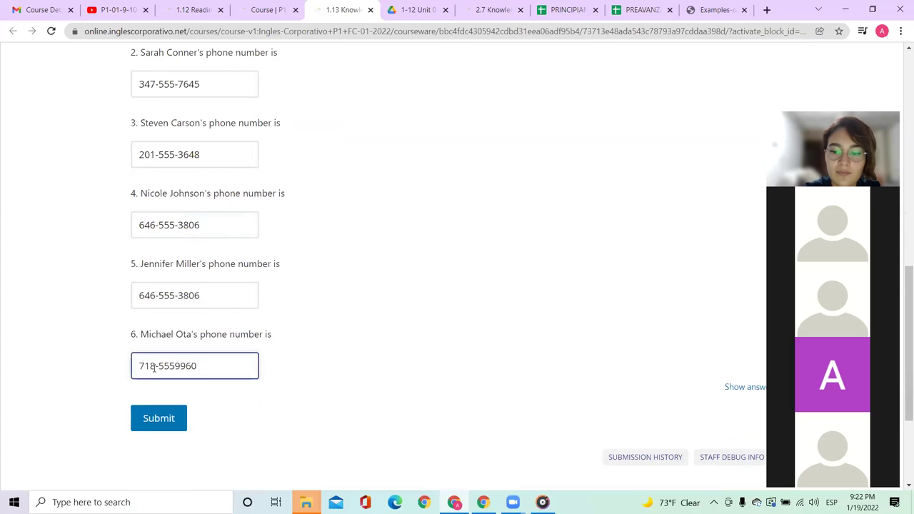
type("-")
- Submit the 1.13 Knowledge Check and review the grading of all the answers
left_click(163, 416)
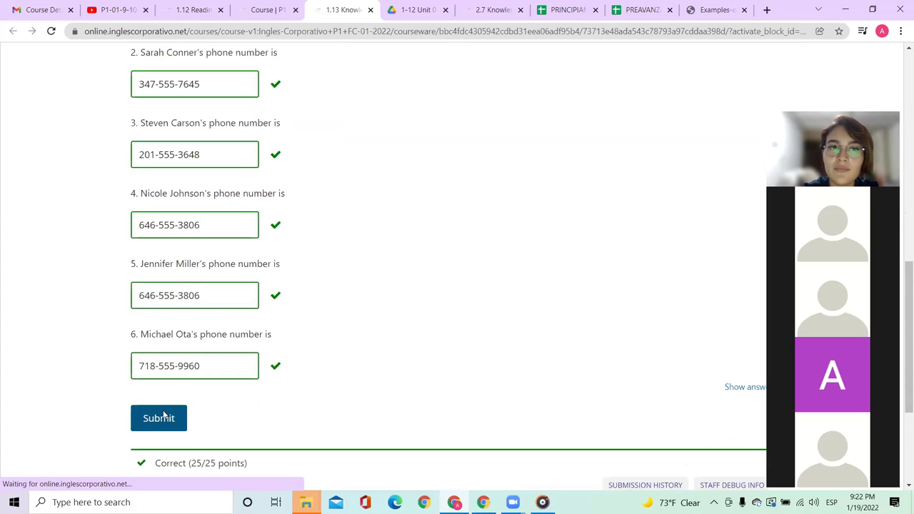
scroll(383, 291, "up", 4)
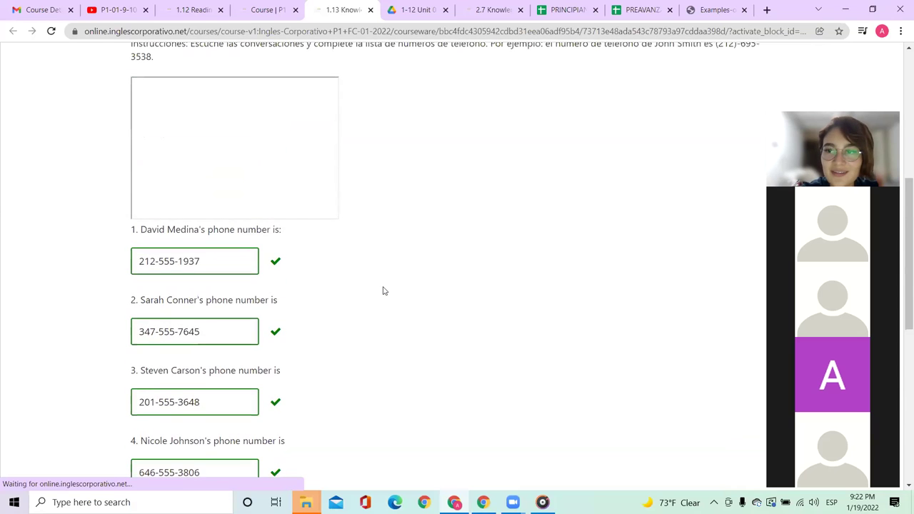
scroll(383, 291, "up", 5)
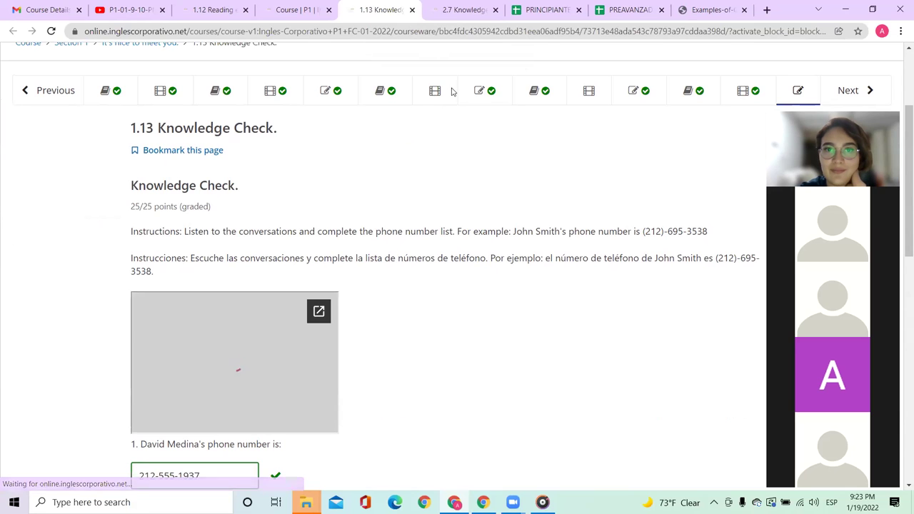
- Check the Wed 19 plan in the PRINCIPIANTE 1 spreadsheet, then open Section 2's "What's this?" lesson from the course outline in a new tab
left_click(531, 5)
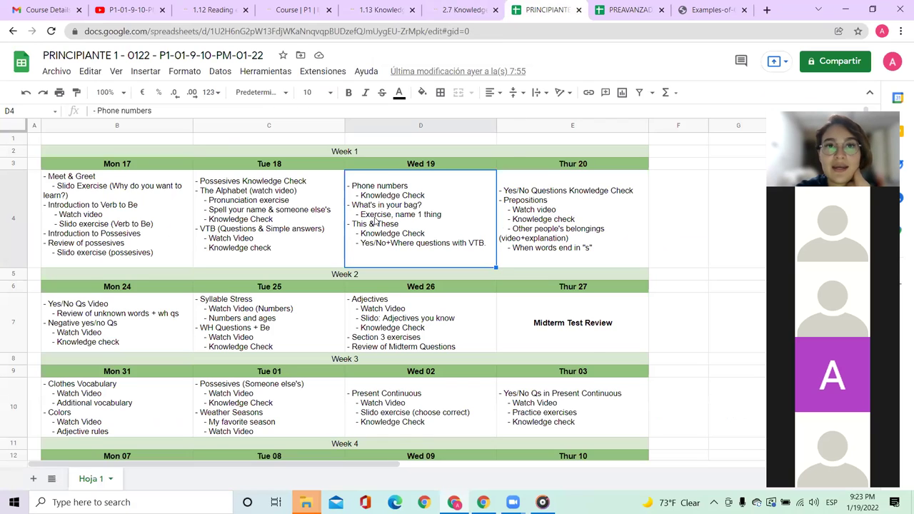
left_click(282, 6)
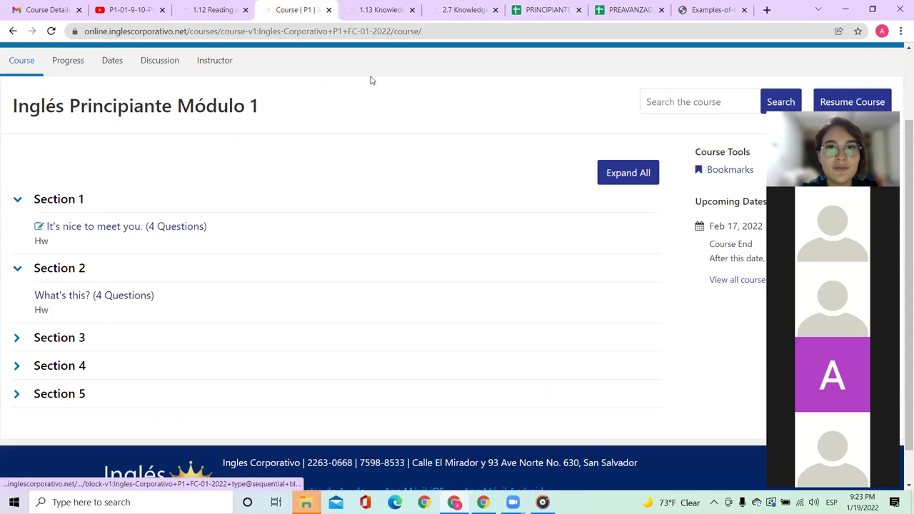
left_click(111, 305, "ctrl")
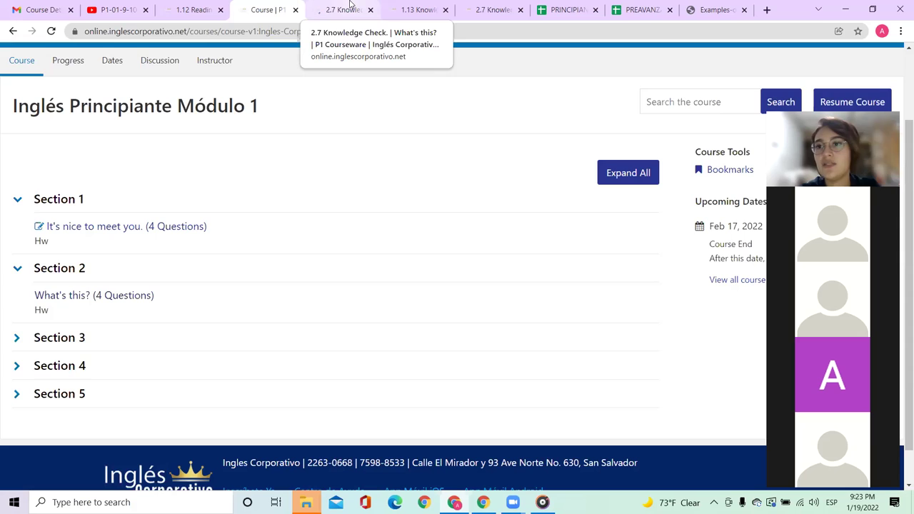
left_click(350, 5)
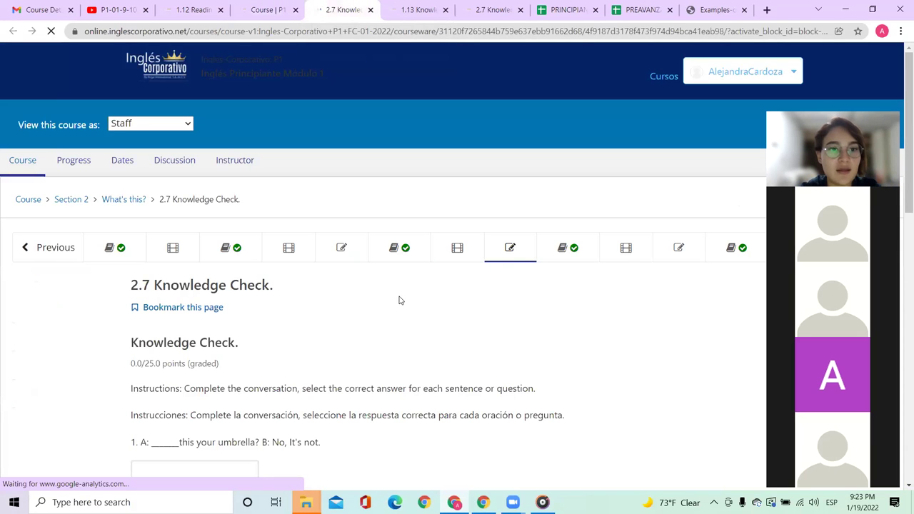
- Go through the 2.0 lesson objective to 2.1 "What's in your bag?" and play its video in full screen
left_click(119, 250)
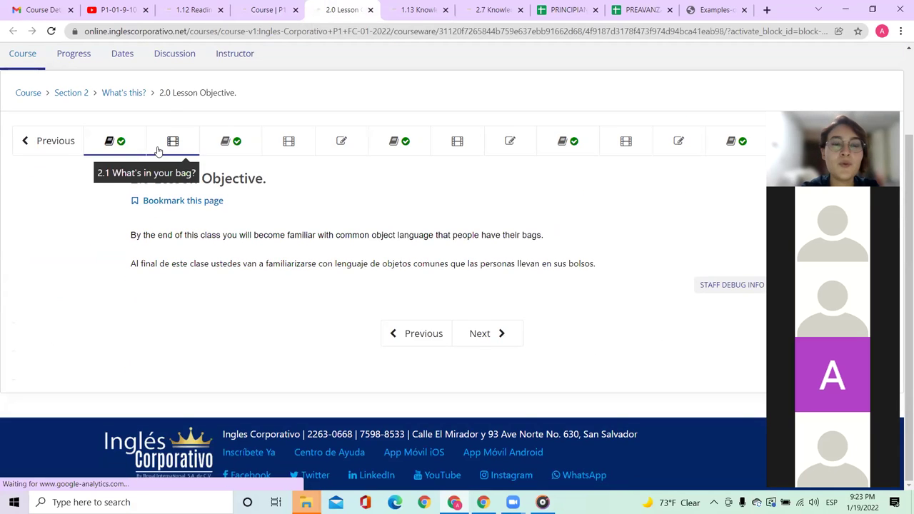
left_click(158, 150)
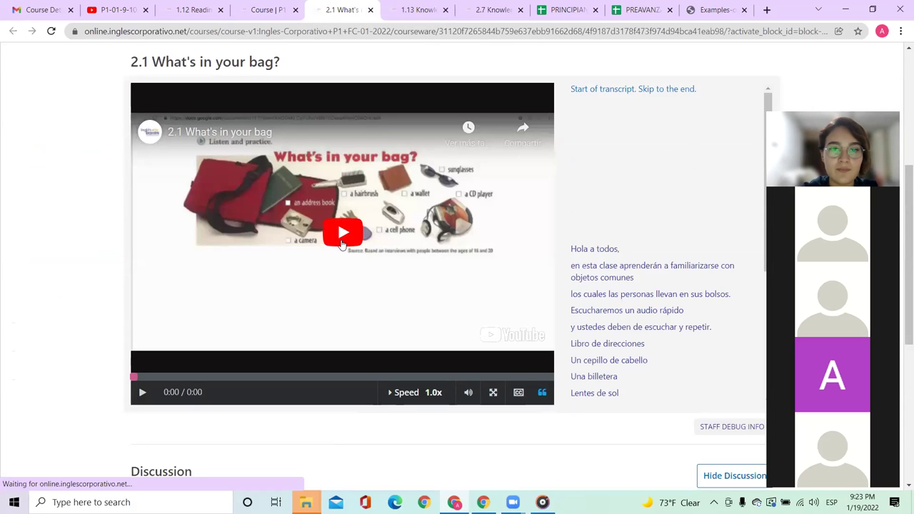
left_click(363, 254)
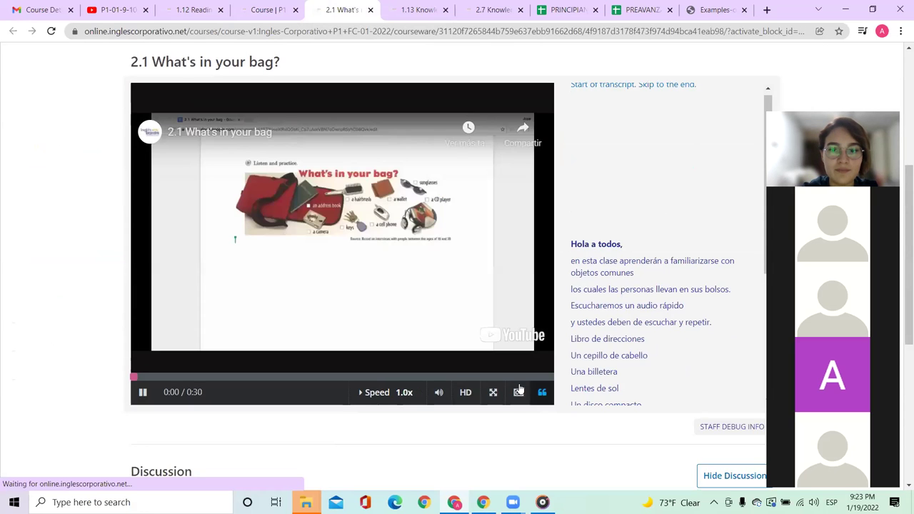
left_click(493, 393)
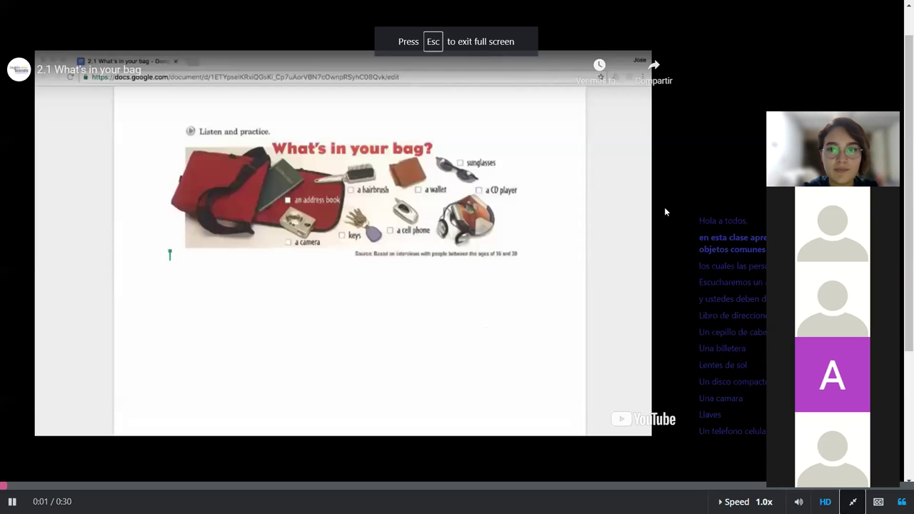